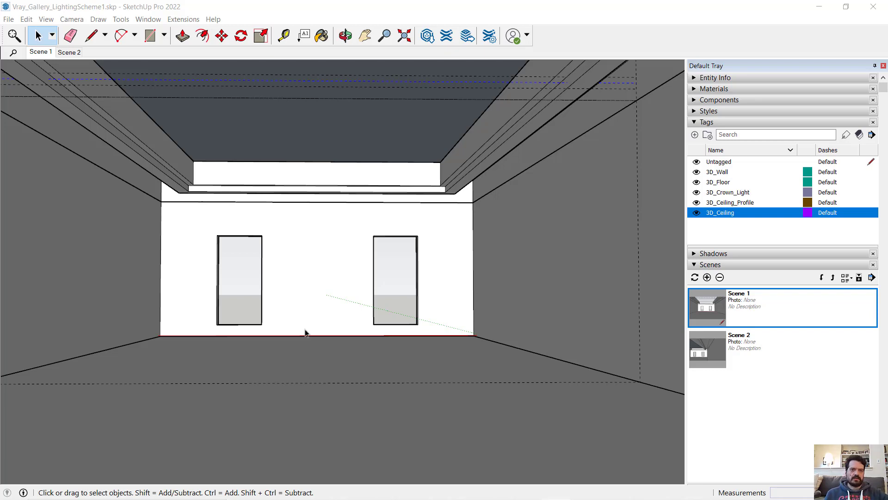
Render the gallery interior from Scene 1 with V-Ray, stop the render and put the frame buffer away
click(77, 83)
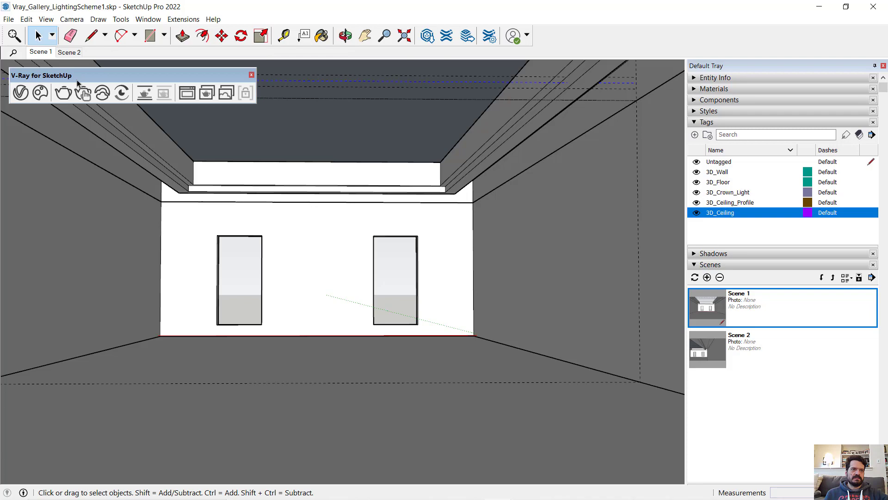
click(63, 93)
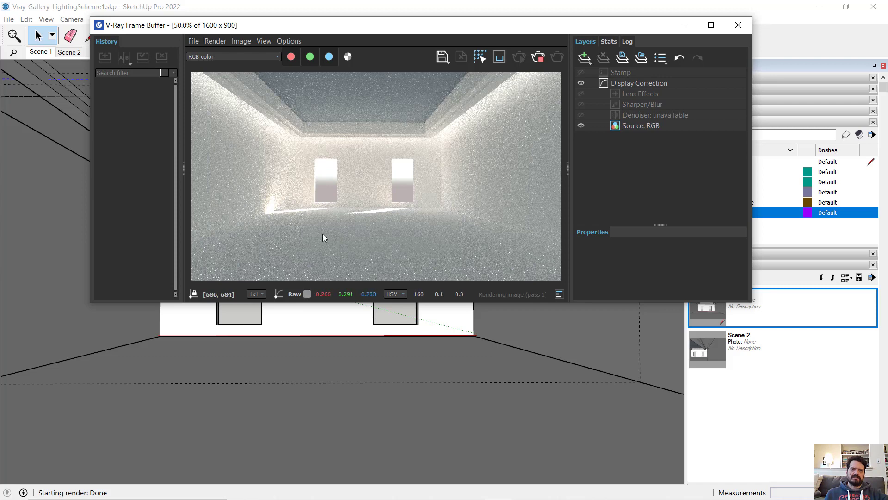
click(542, 58)
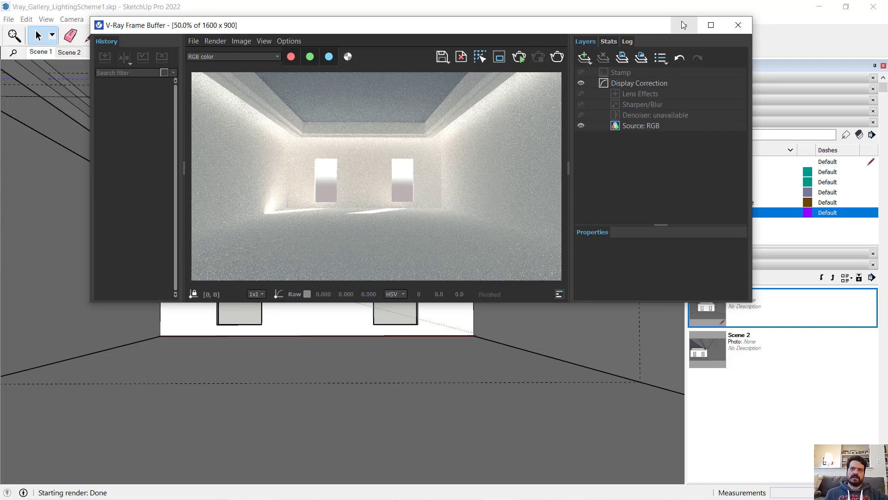
click(684, 25)
click(466, 351)
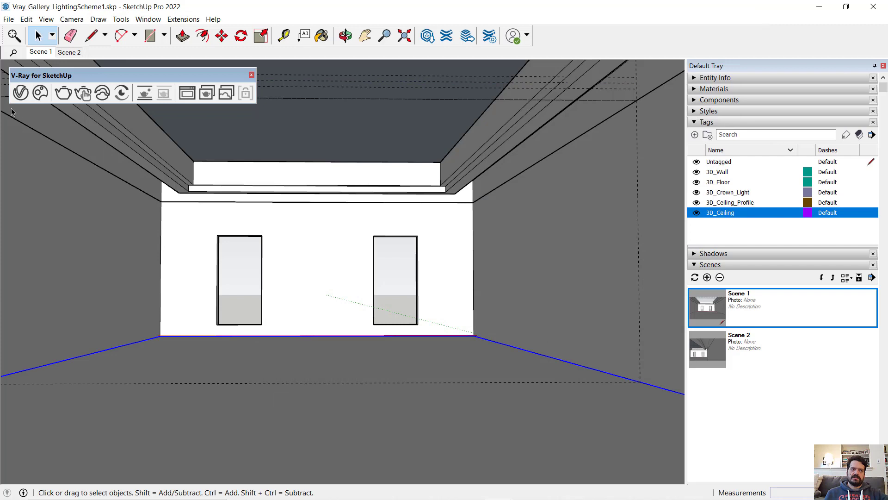
Create a Generic V-Ray material and rename it Wood Floor
click(20, 92)
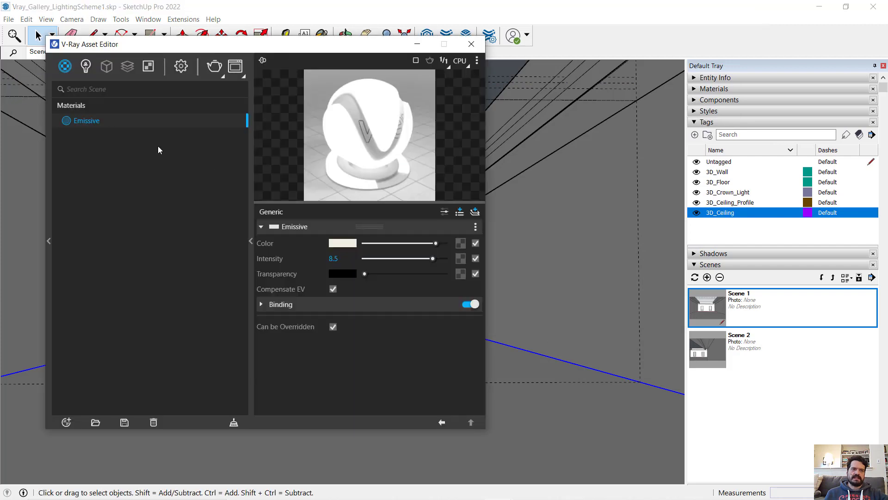
click(66, 422)
mouse_move(81, 405)
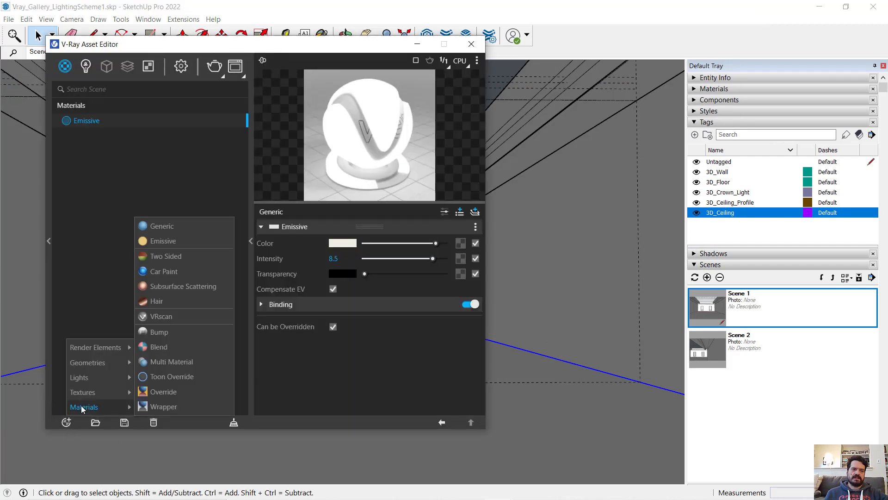
click(178, 227)
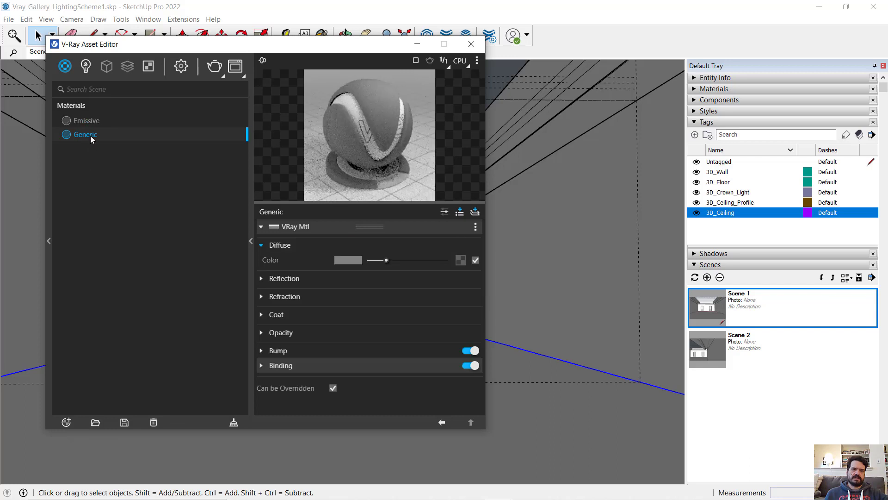
text(Wood Floor)
key(Return)
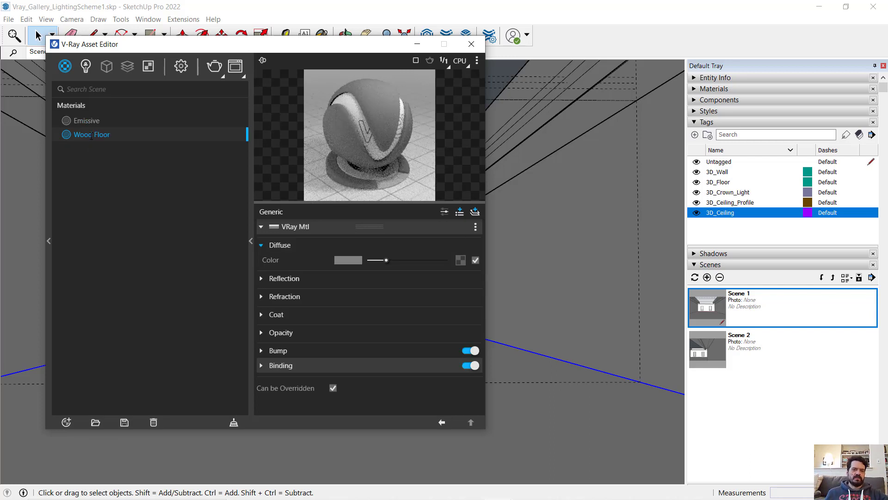
Apply the Wood Floor material to the floor face inside the floor group
drag(305, 44, 640, 54)
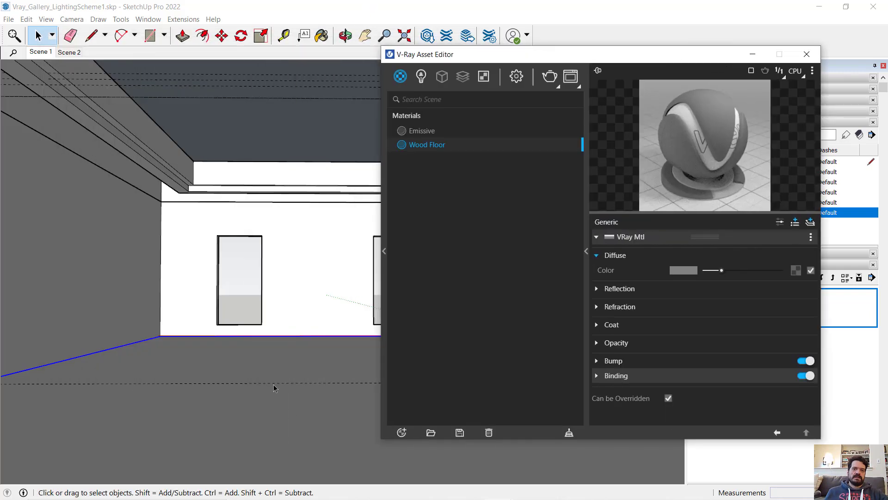
click(221, 373)
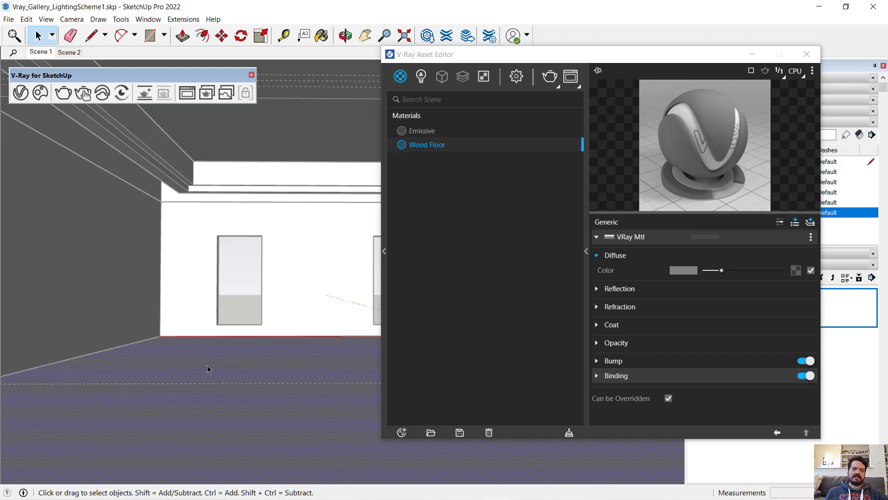
right_click(432, 144)
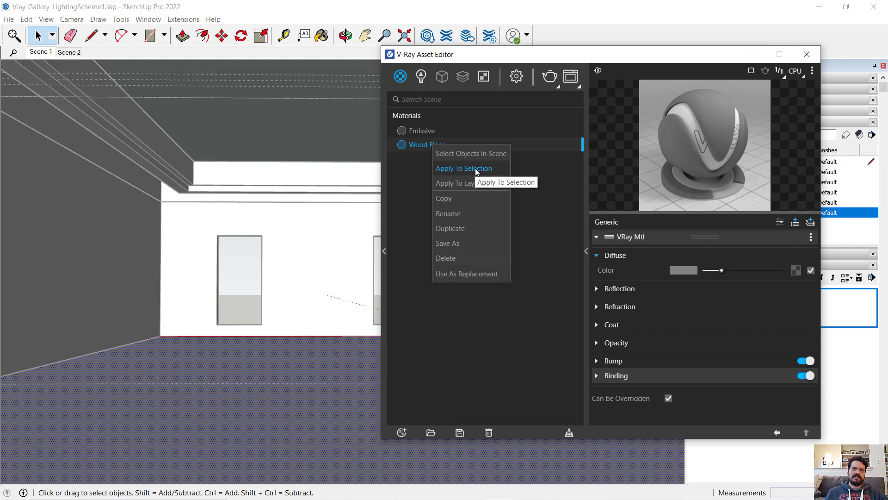
click(463, 169)
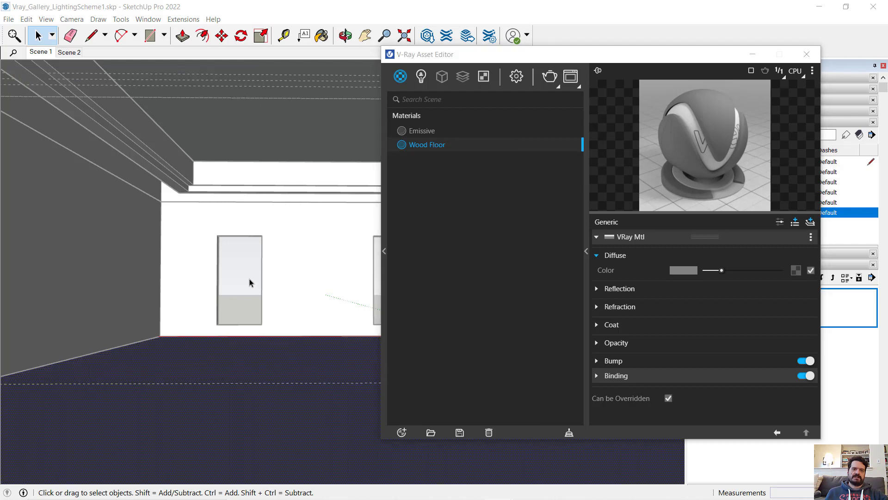
click(250, 282)
Assign the bitmap "3_cherry wood flooring square texture-seamless.jpg" from the Textures\Cherry_Floor folder to the Wood Floor diffuse color
drag(565, 61, 221, 49)
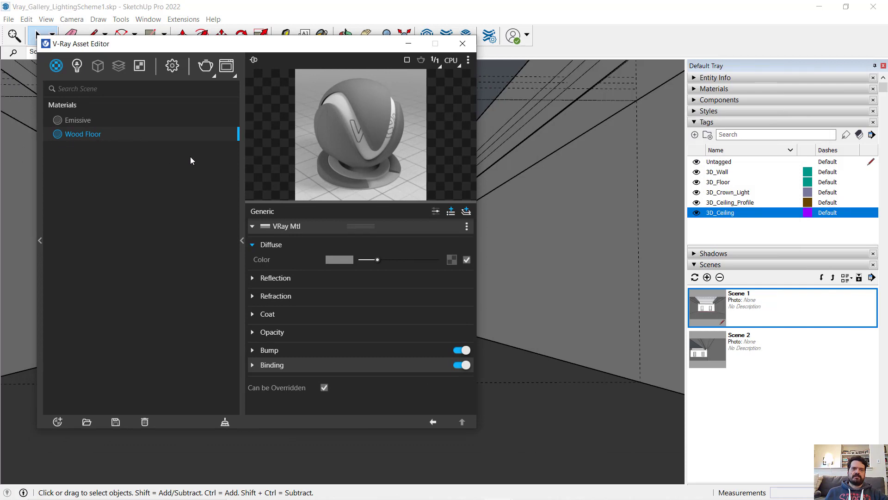
click(242, 240)
click(242, 241)
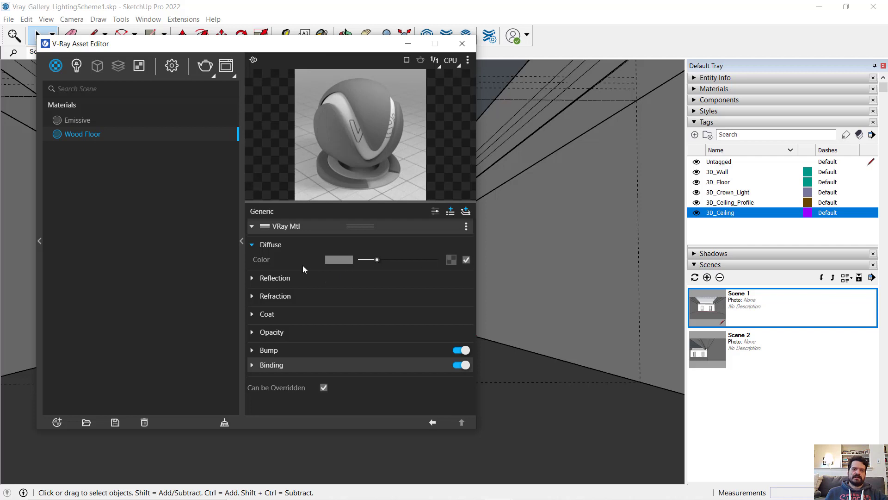
click(451, 261)
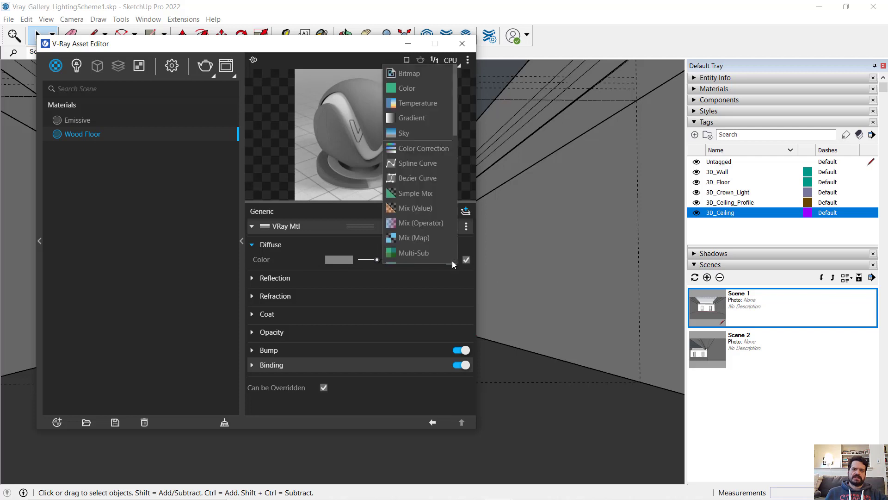
click(420, 75)
click(272, 85)
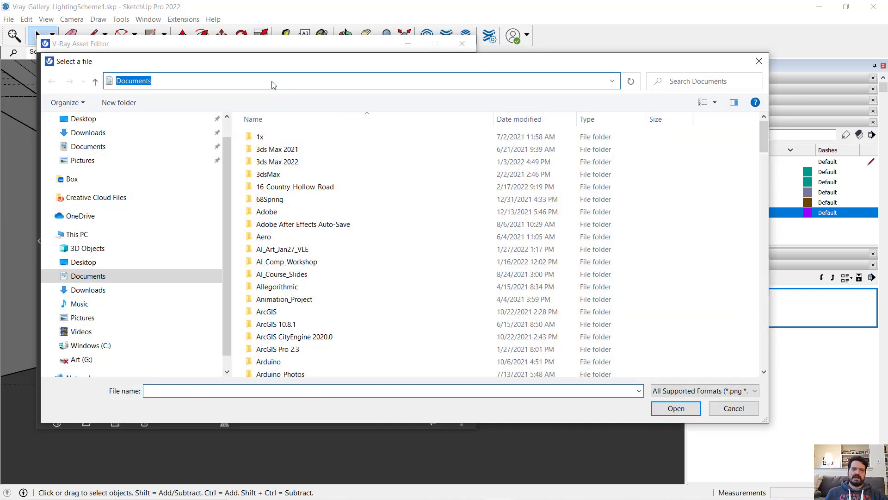
text(C:\Users\awendell\Pictures\Textures\Cherry_Floor)
key(Return)
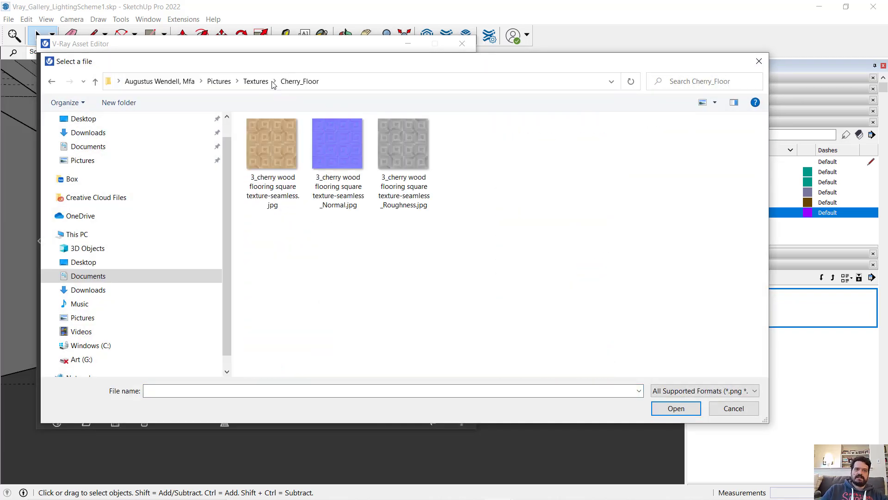
click(279, 161)
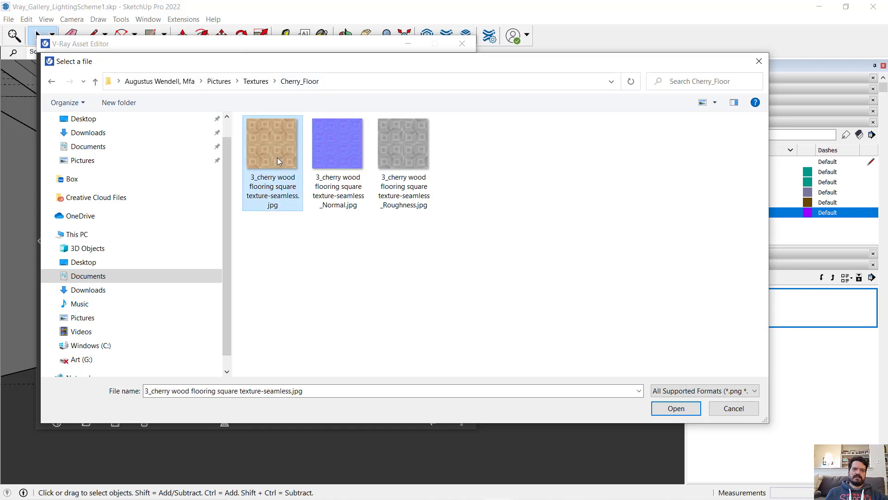
click(679, 410)
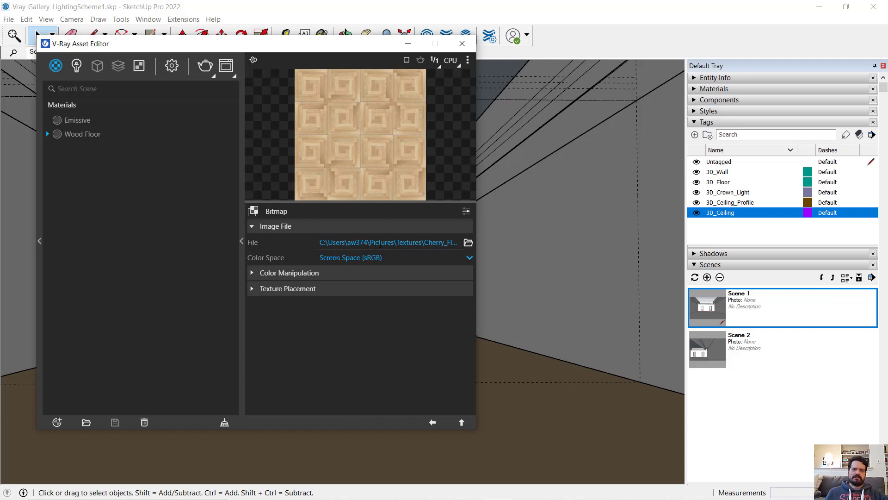
Review the bitmap's color manipulation and texture placement settings, and its nesting under the Wood Floor material
click(252, 274)
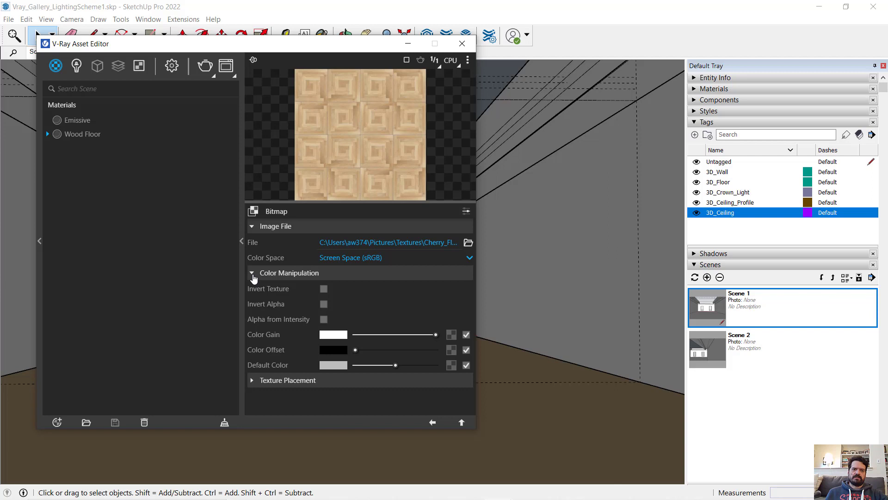
click(253, 274)
click(251, 289)
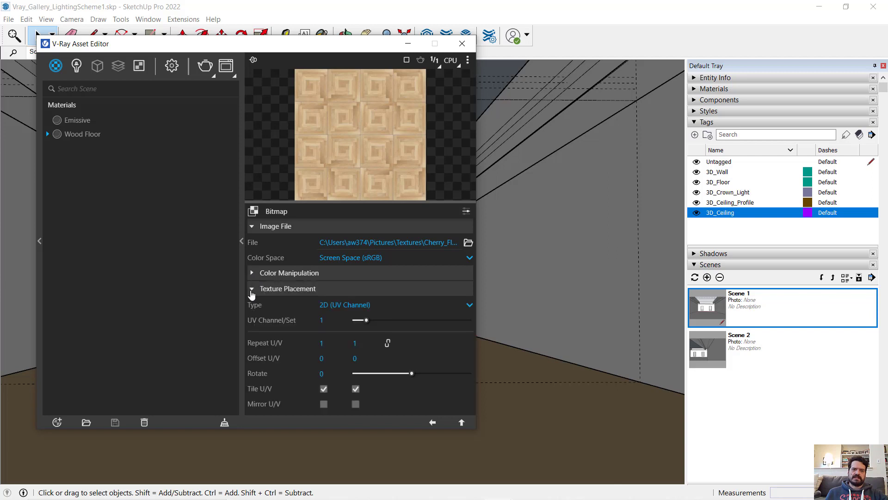
click(252, 290)
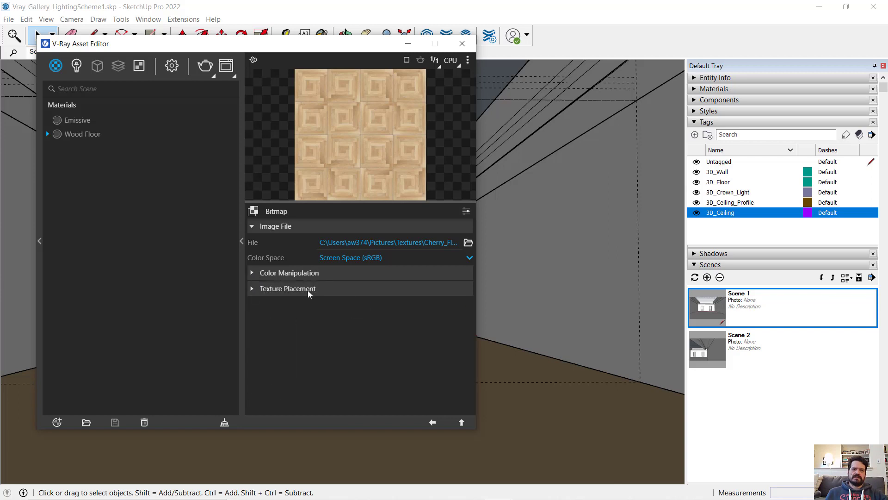
click(47, 134)
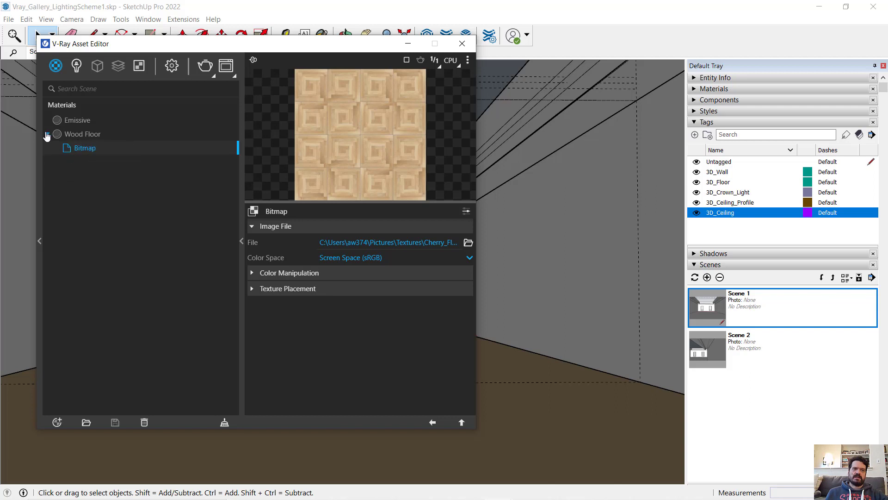
click(78, 134)
click(84, 147)
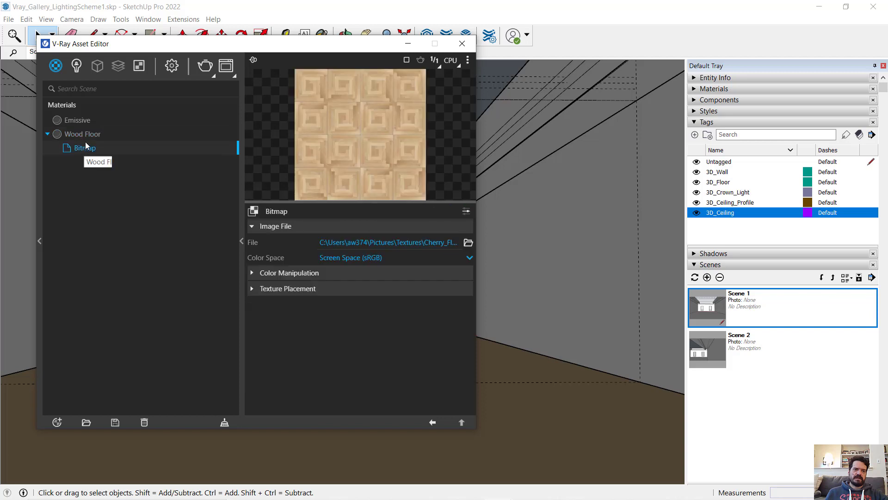
click(86, 134)
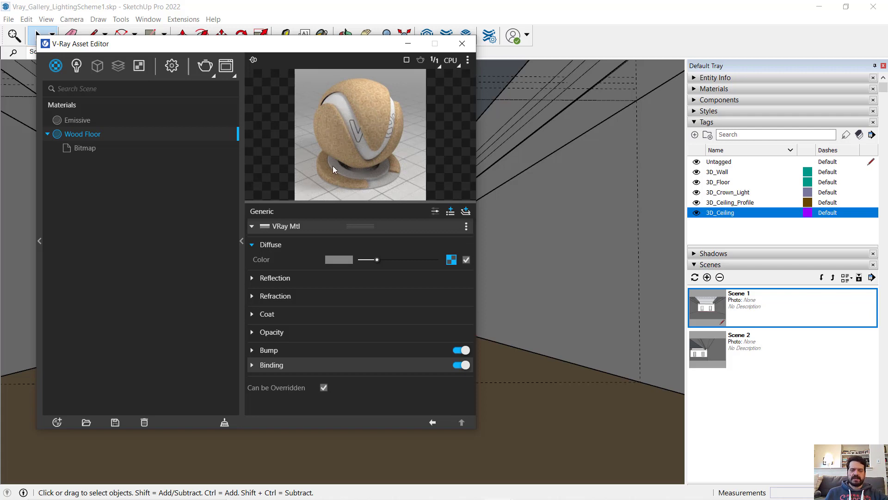
Render the room to check the wood texture on the floor, stop the render and close the frame buffer
drag(278, 50, 383, 53)
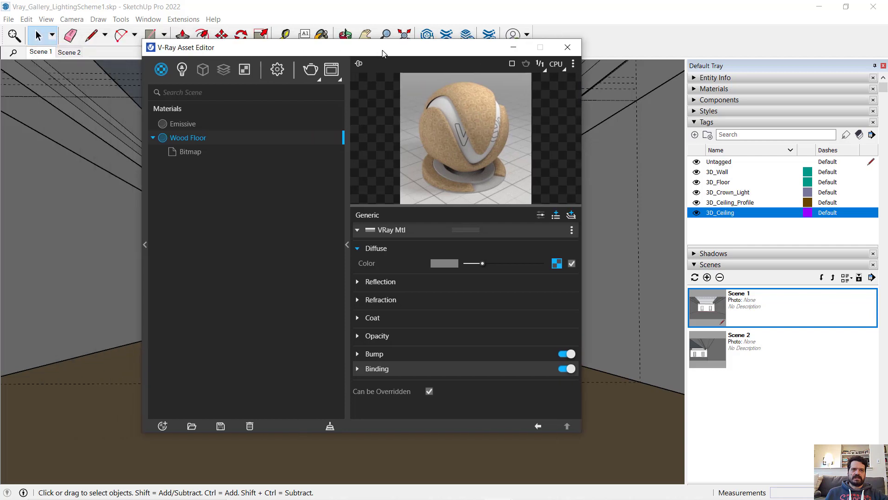
click(576, 477)
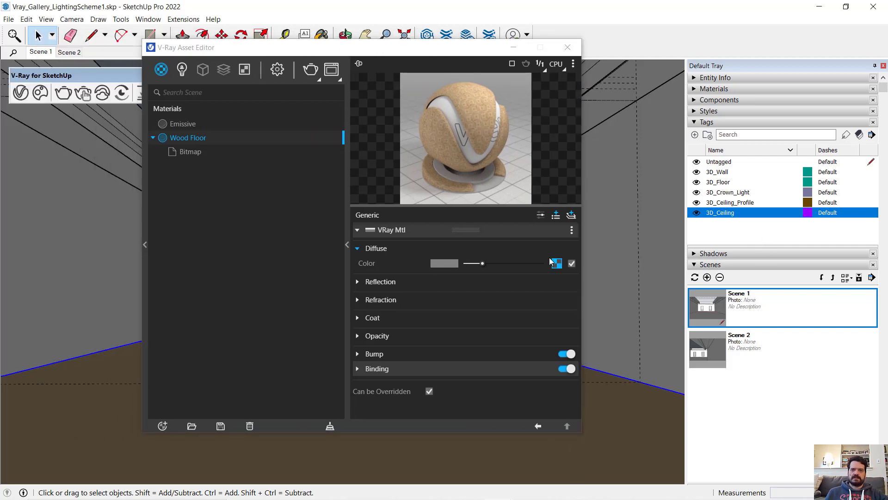
click(317, 76)
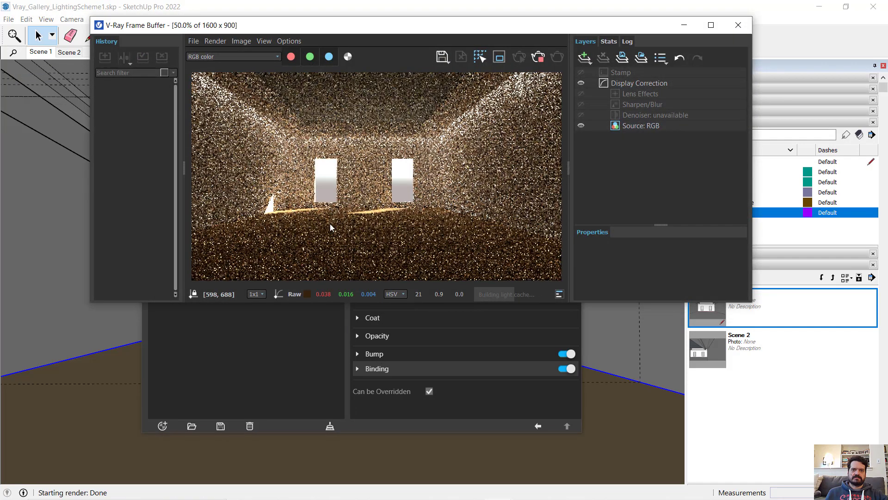
scroll(327, 217, up, 1)
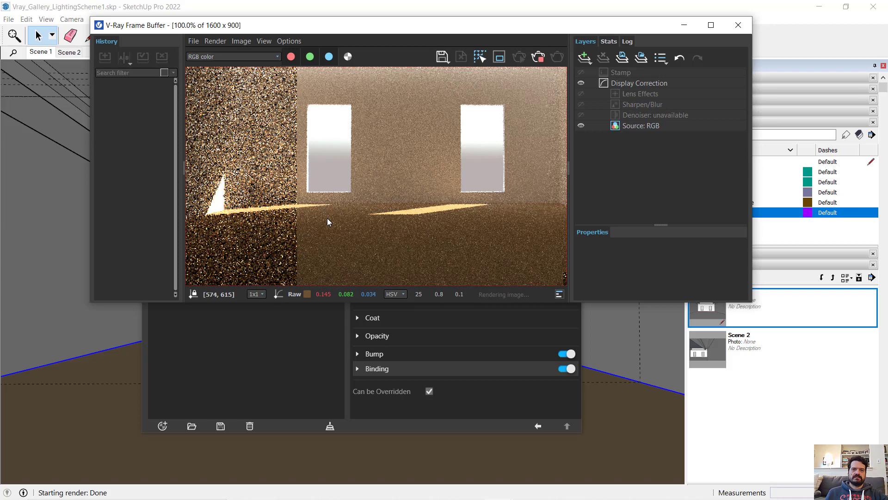
click(538, 58)
click(738, 25)
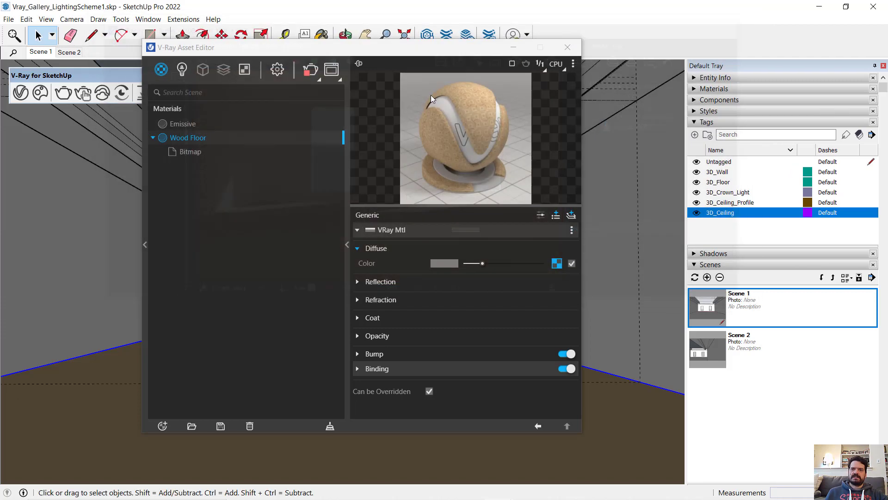
Add a new scene with a close-up view of the floor corner below the window
click(495, 56)
scroll(317, 309, up, 10)
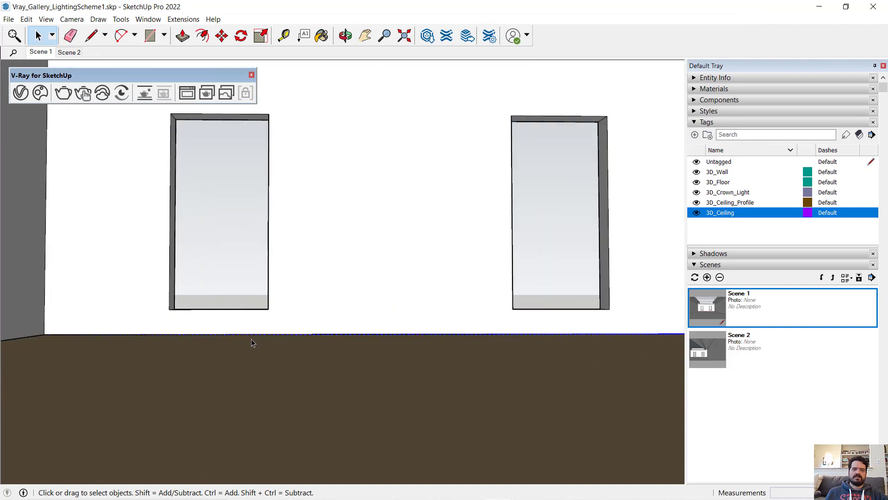
middle_drag(317, 321, 365, 273)
click(707, 277)
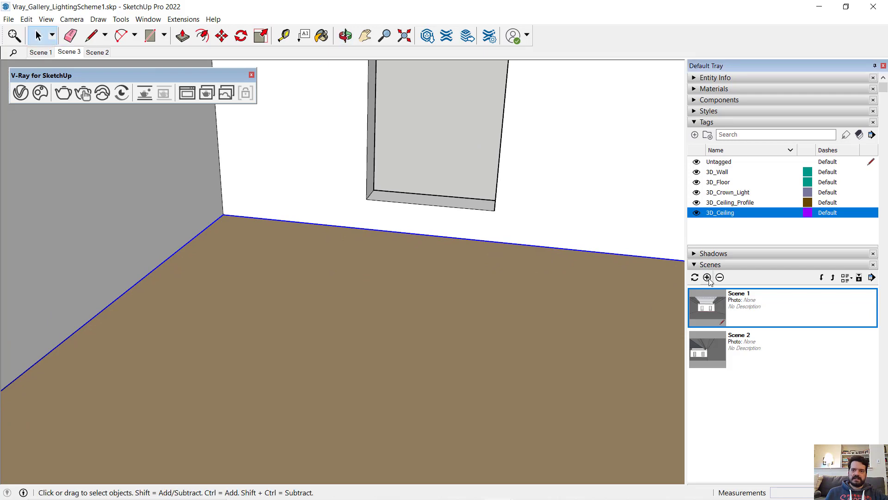
Render the close-up scene, examine the scale of the floor texture and close the frame buffer
click(63, 93)
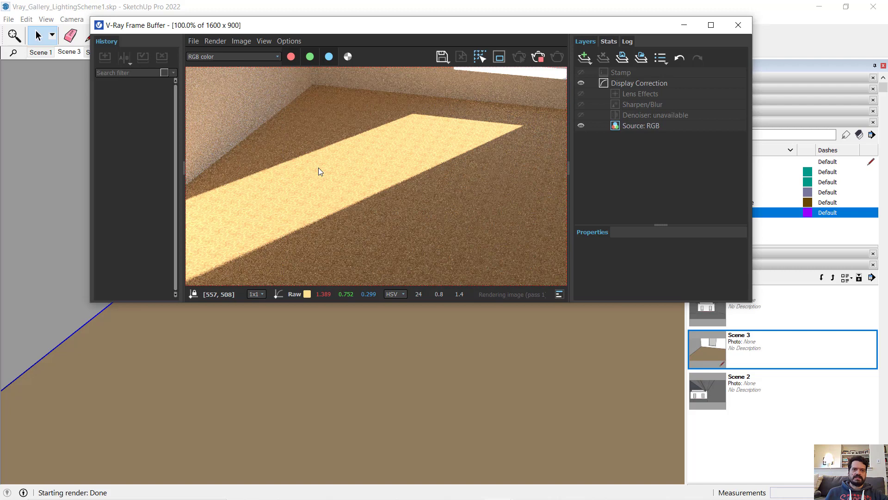
scroll(323, 164, up, 1)
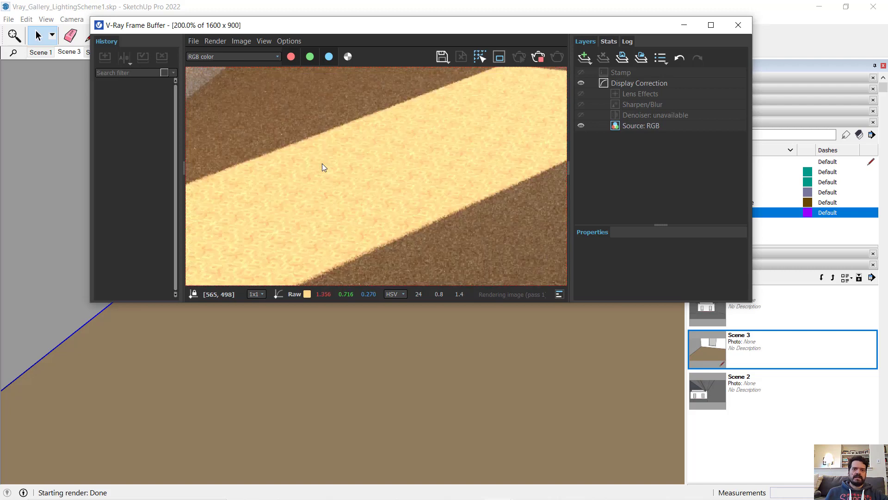
scroll(323, 167, down, 1)
click(738, 25)
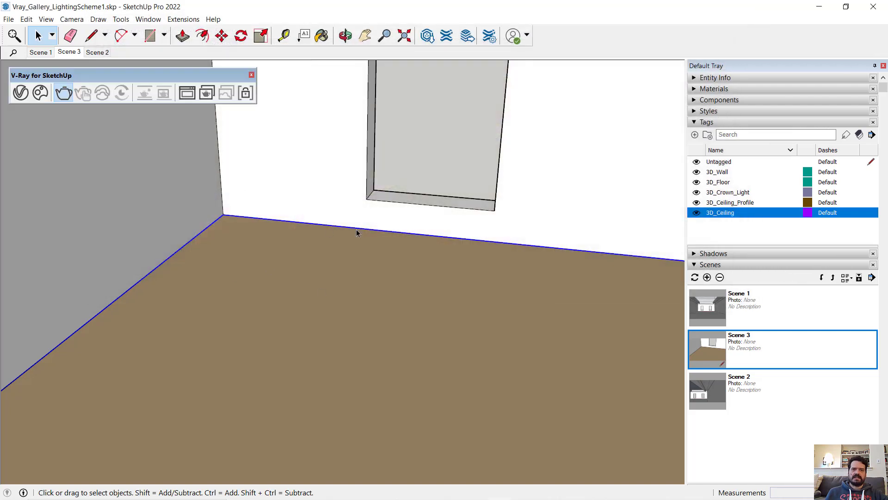
Open the Wood Floor material for editing and set its texture width and height to 4'
click(694, 89)
click(717, 146)
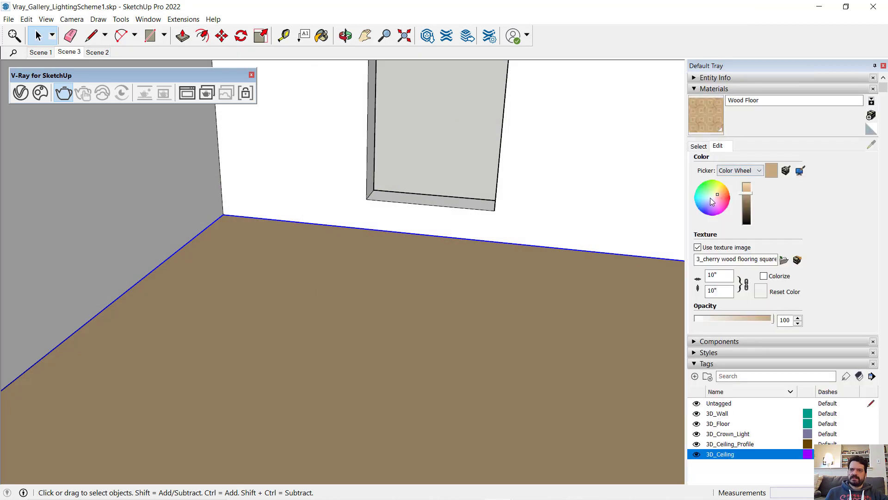
click(715, 276)
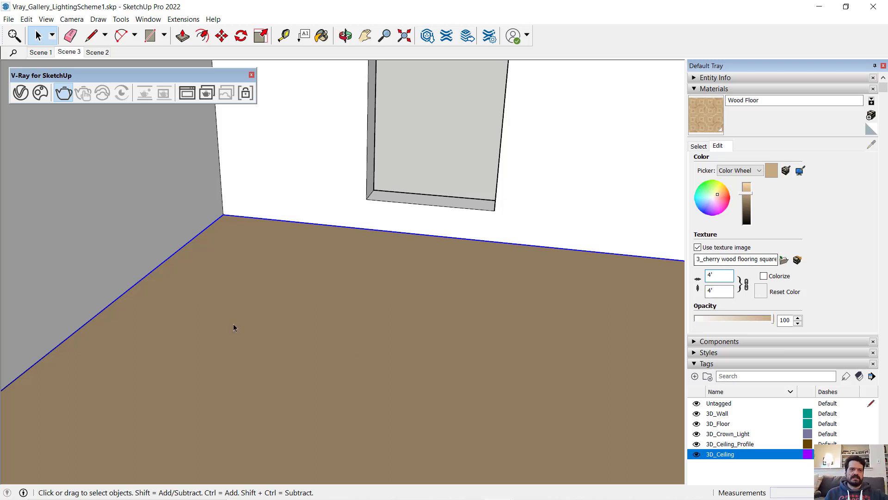
Render the close-up scene, examine the floor texture's scale and close the frame buffer
click(62, 95)
click(62, 94)
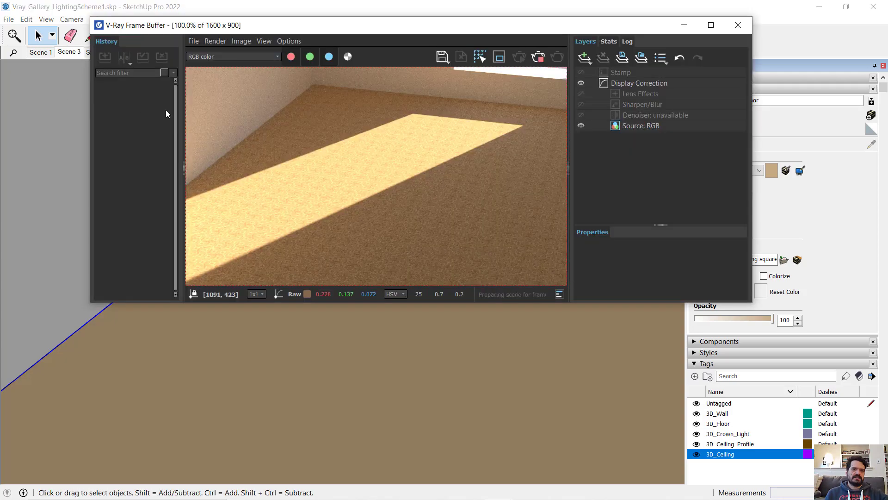
scroll(303, 182, up, 2)
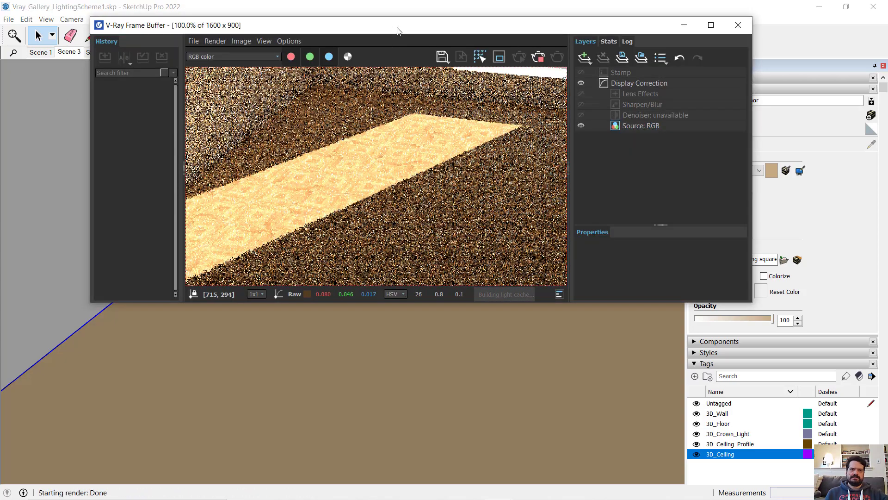
drag(396, 26, 387, 98)
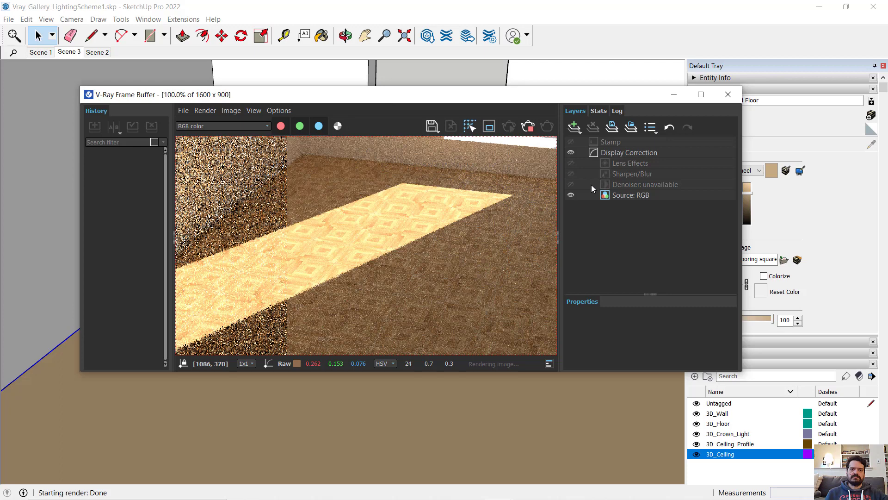
click(727, 96)
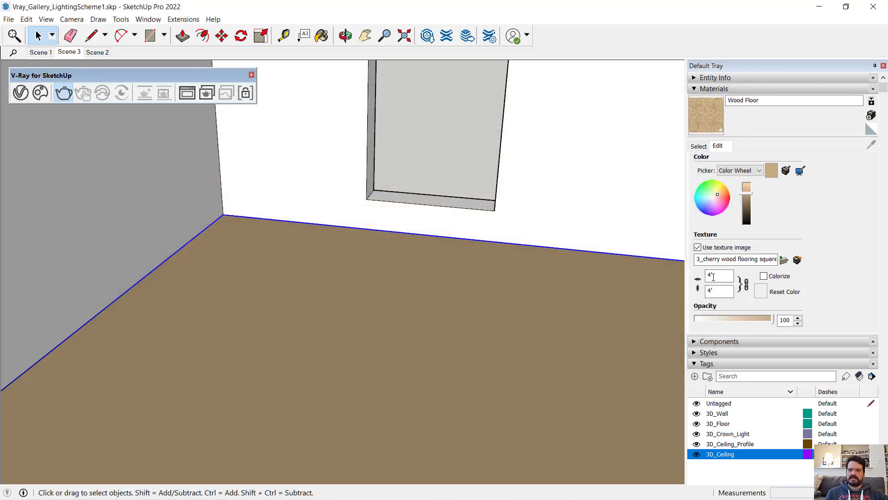
Set the Wood Floor texture's width and height to 7'
double_click(712, 277)
text(7)
key(Tab)
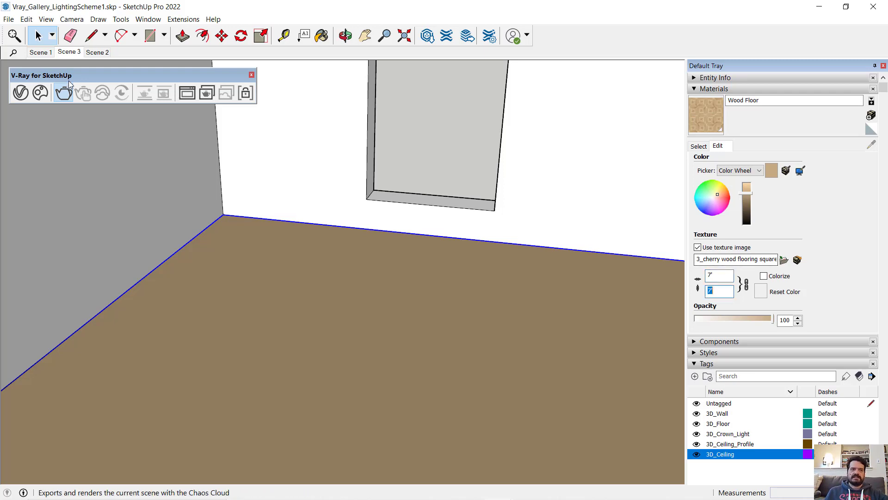
Review the Wood Floor bitmap's tile pattern in the V-Ray Asset Editor, then set the texture's width and height to 8'
click(20, 93)
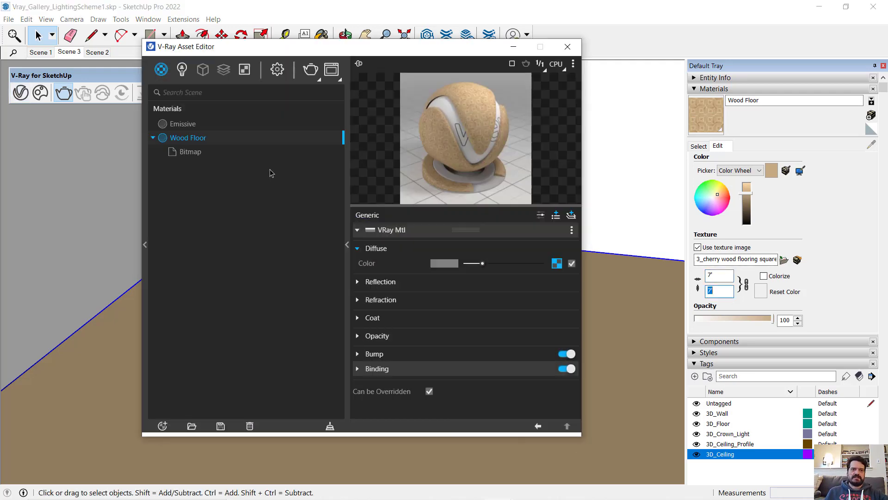
click(184, 153)
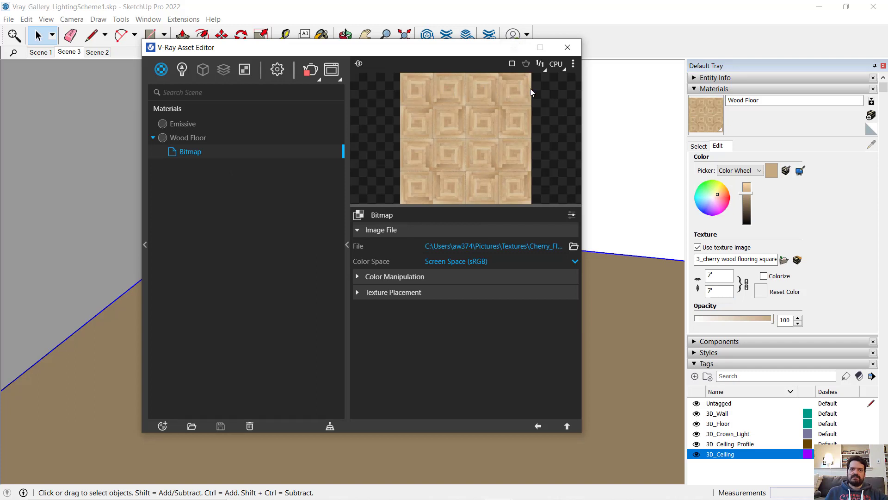
click(518, 50)
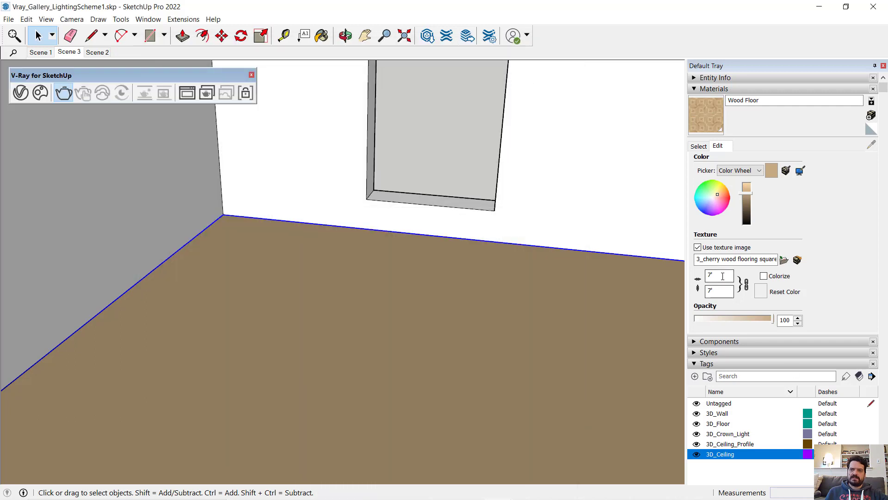
text(8)
key(Tab)
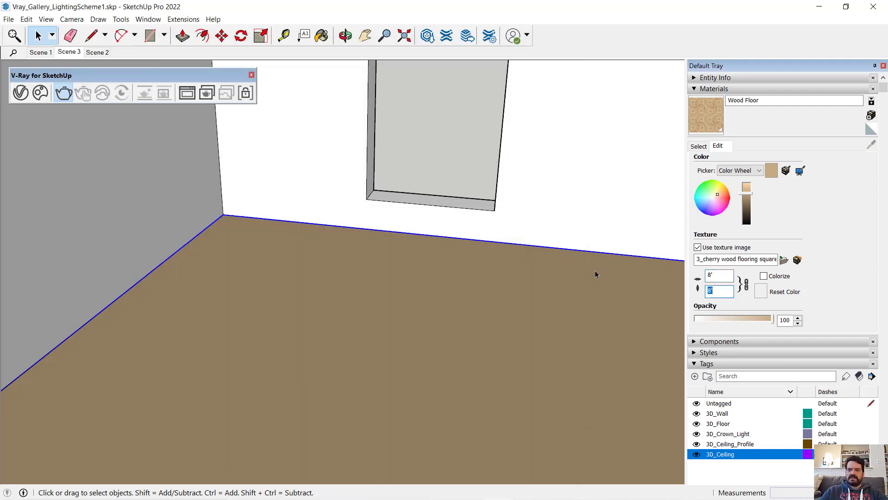
Render the close-up scene, examine the wood tiles along the walls and in the sunlit area, and close the frame buffer
click(64, 92)
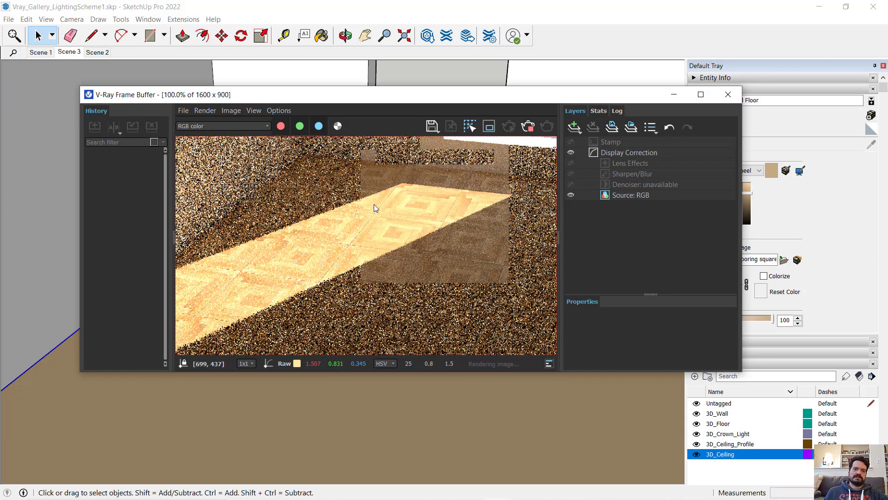
scroll(383, 258, up, 1)
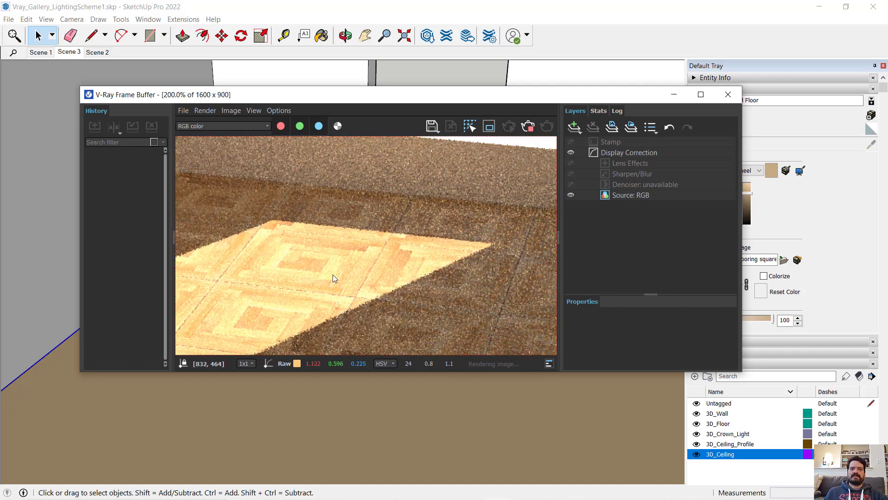
scroll(335, 279, left, 5)
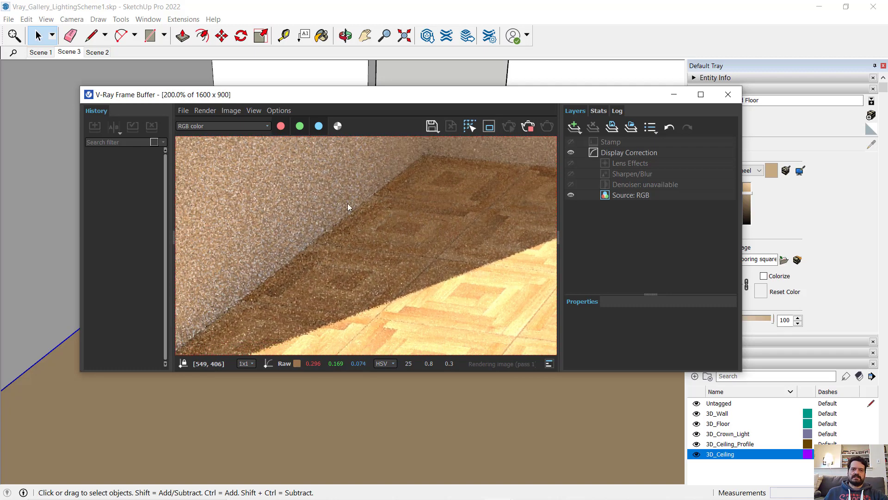
scroll(367, 213, down, 3)
scroll(387, 236, right, 3)
scroll(322, 258, down, 1)
scroll(345, 266, left, 4)
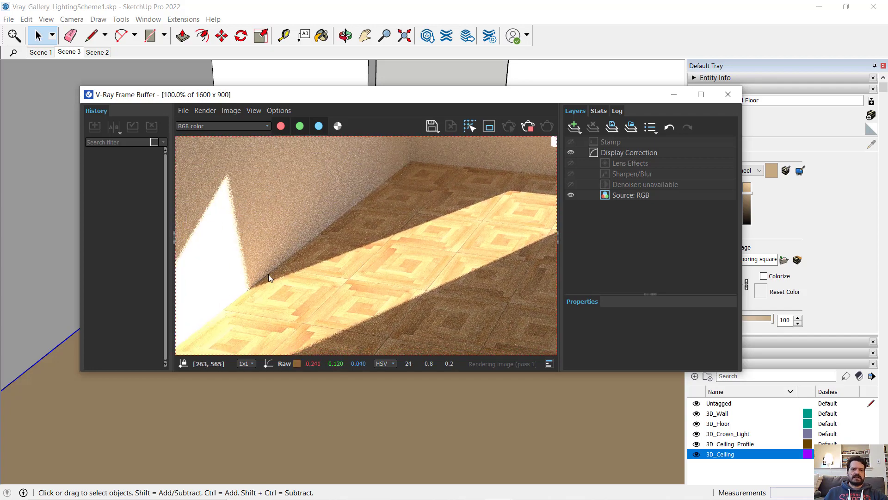
scroll(366, 232, right, 5)
scroll(401, 298, up, 1)
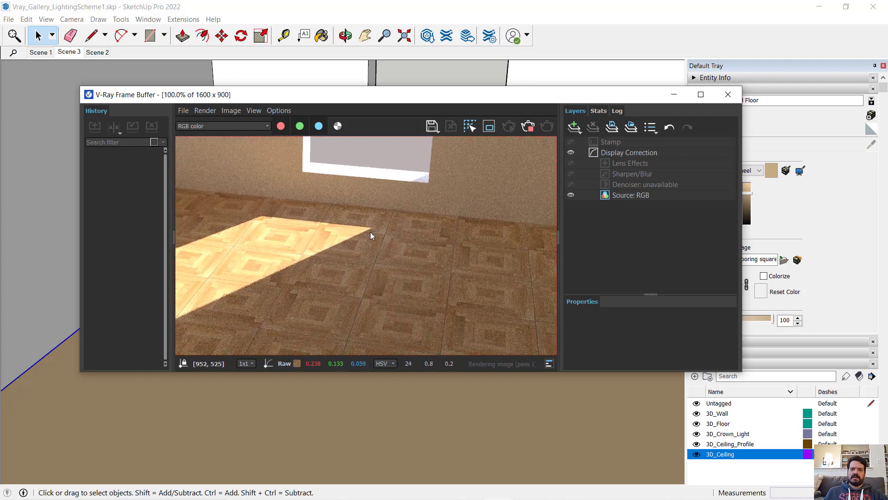
scroll(398, 271, up, 1)
scroll(402, 291, down, 1)
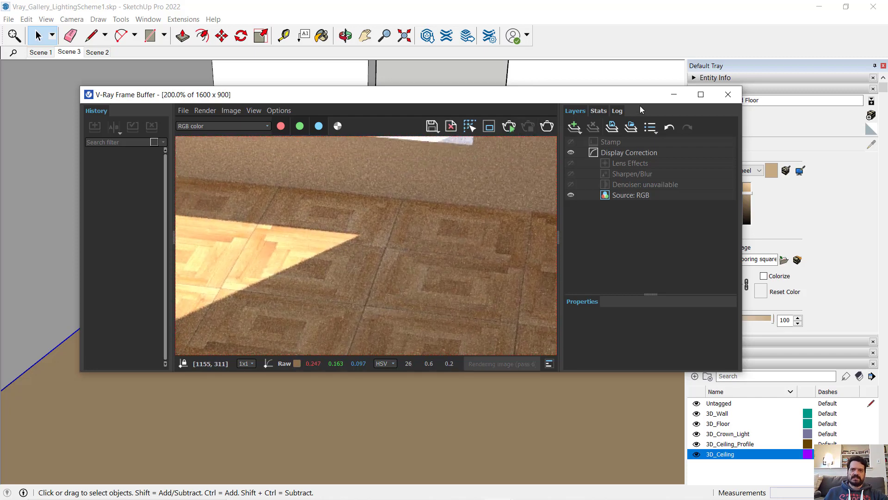
click(728, 94)
Set the Wood Floor material's reflection color to full white in the V-Ray Asset Editor
click(20, 92)
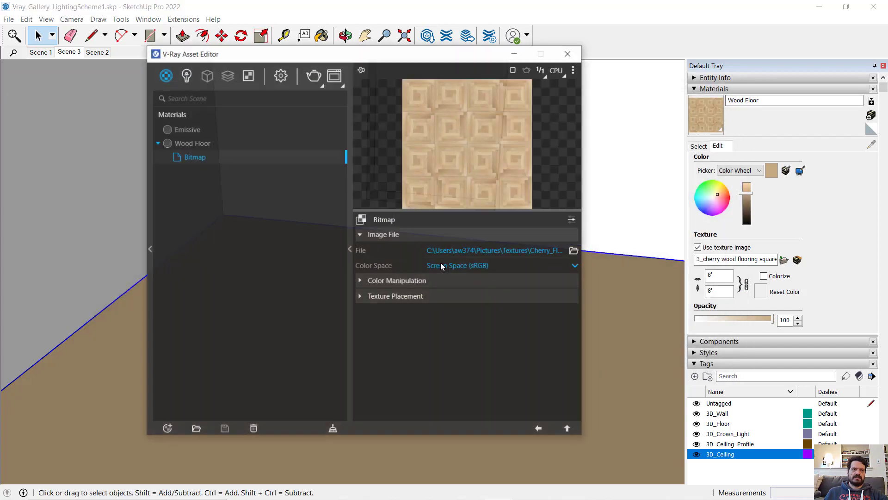
click(203, 138)
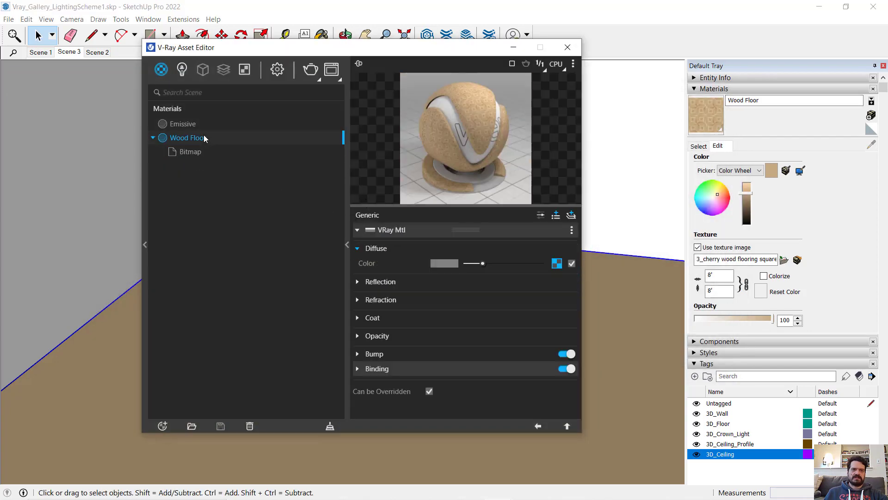
click(361, 248)
click(384, 266)
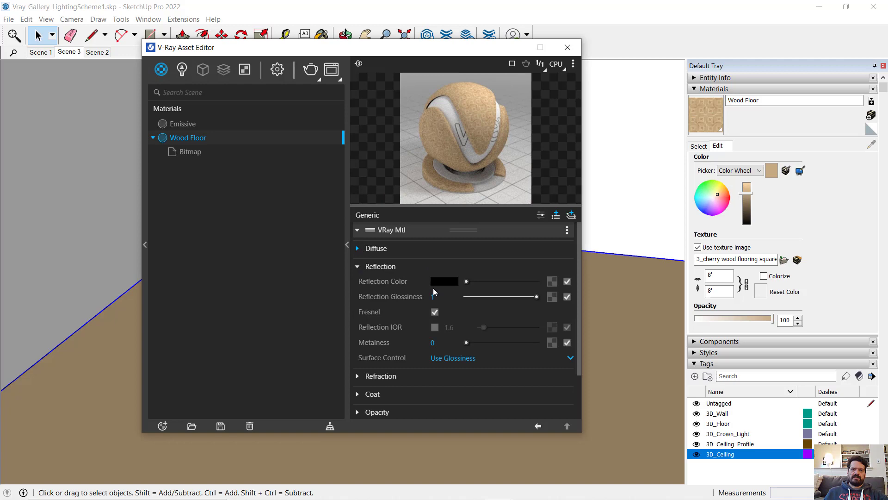
drag(468, 280, 537, 281)
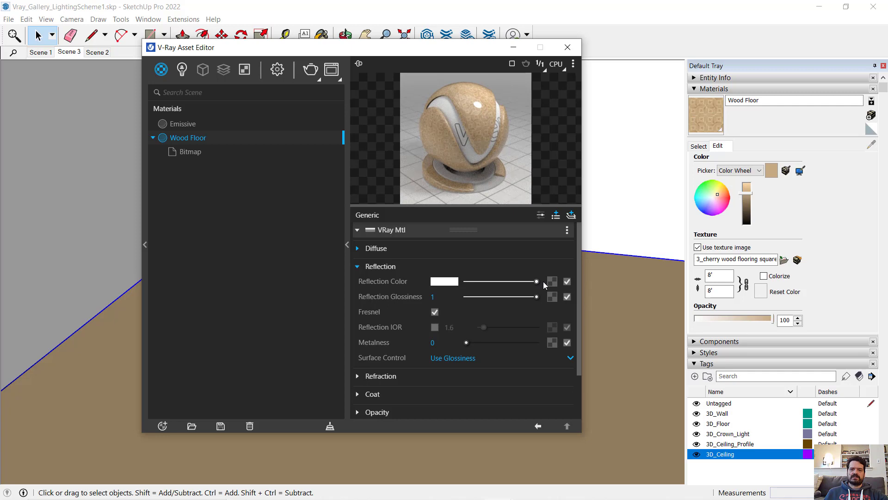
mouse_move(537, 281)
mouse_down()
mouse_move(430, 289)
mouse_move(540, 285)
mouse_up()
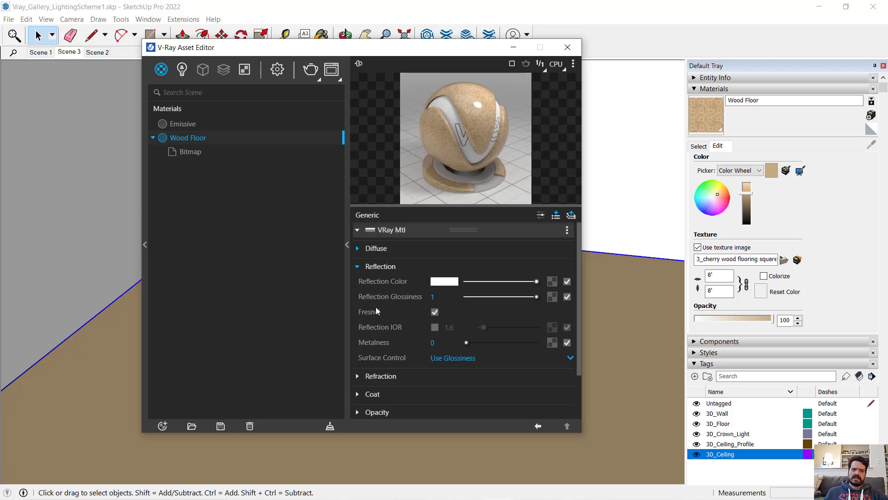
Toggle the Fresnel option off and back on to compare its effect on the Wood Floor material preview
click(435, 313)
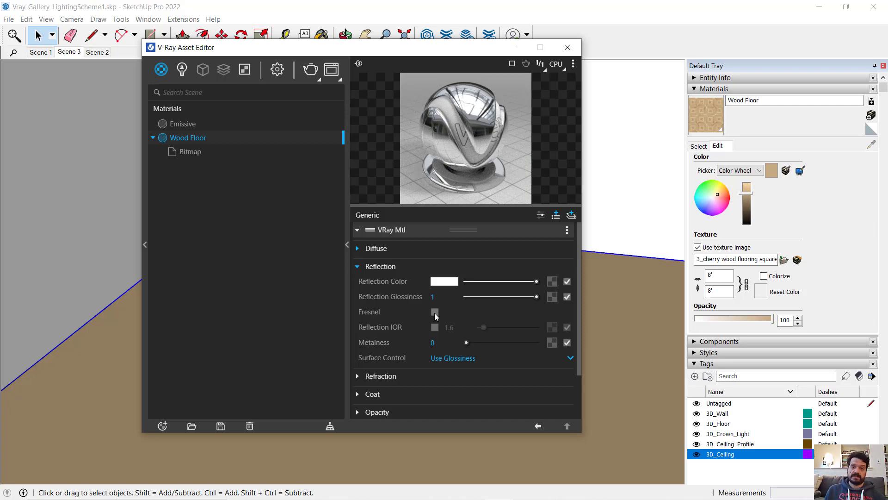
click(434, 313)
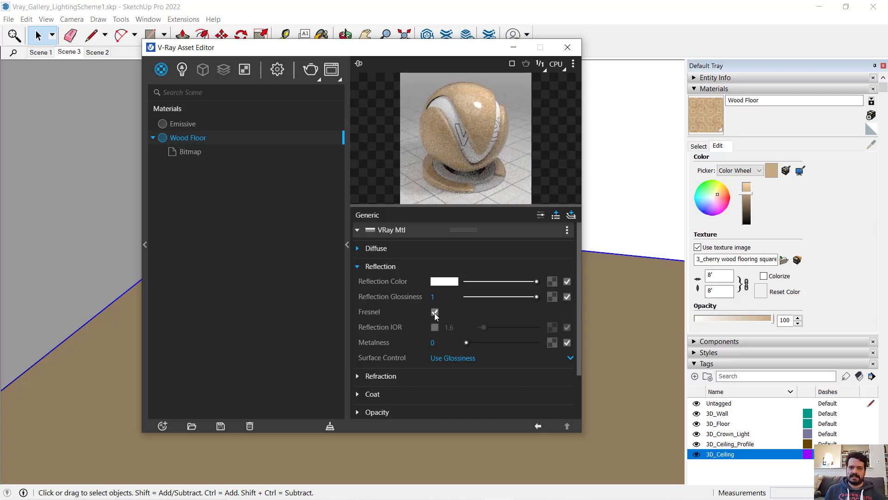
click(434, 313)
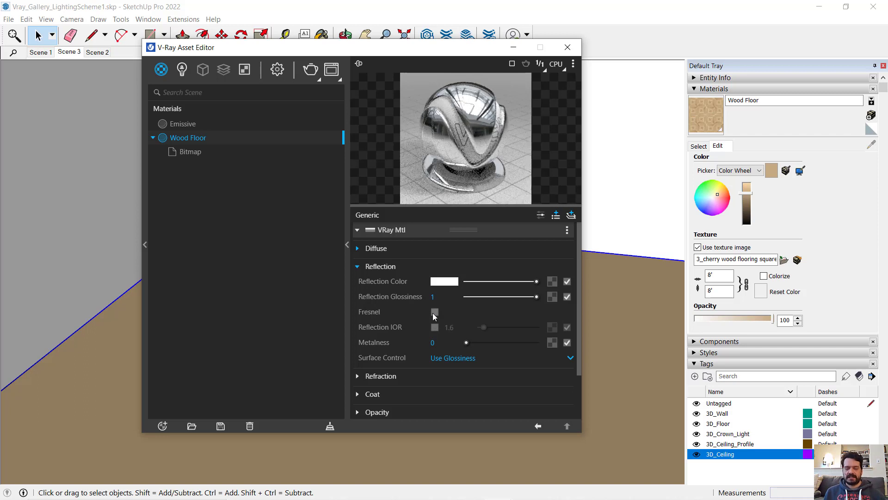
click(435, 312)
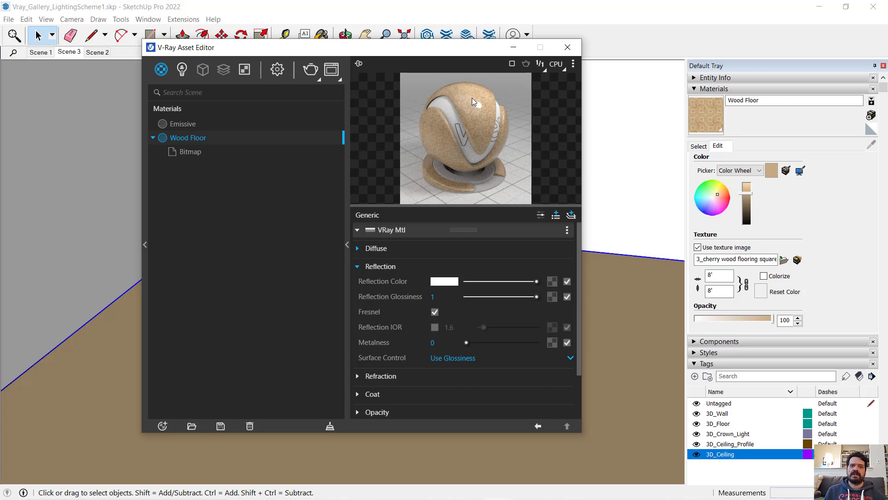
Render the close-up scene, examine the window's reflection on the floor and minimize the frame buffer
click(310, 69)
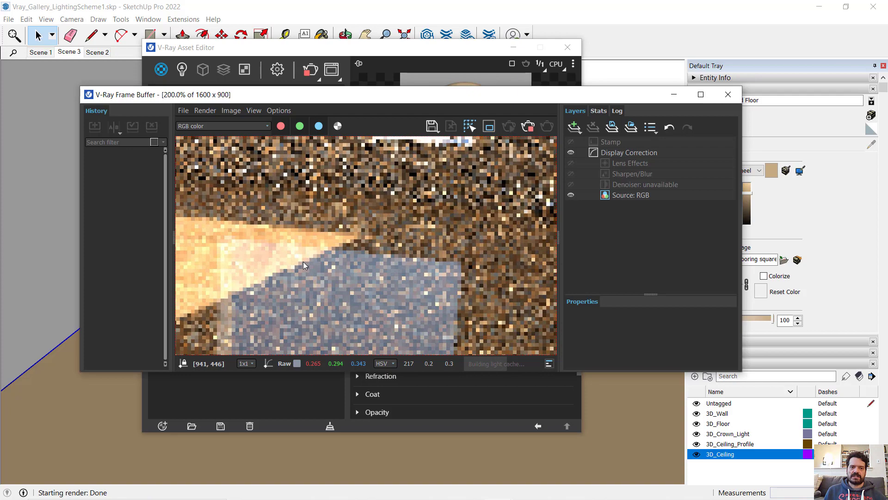
scroll(439, 266, down, 1)
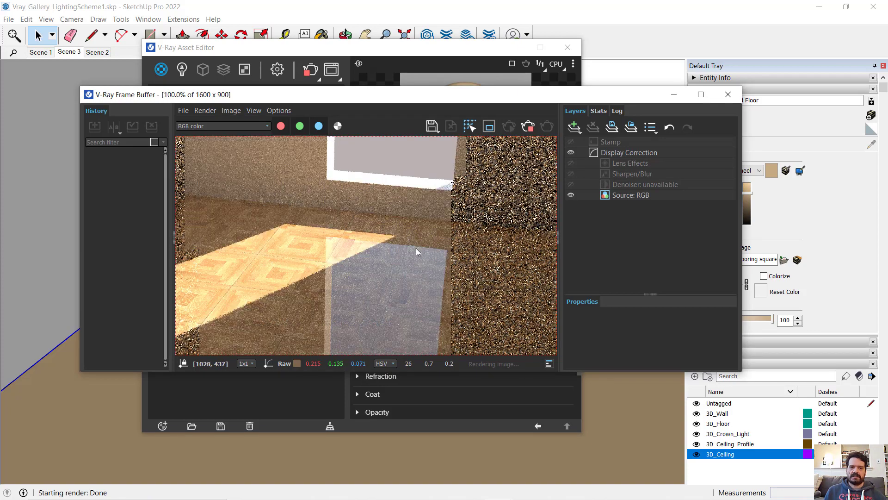
scroll(446, 257, up, 2)
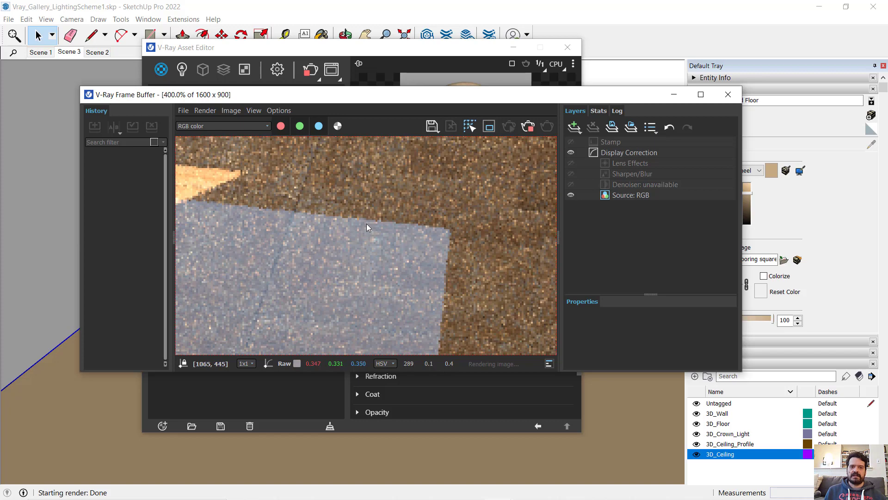
scroll(432, 237, down, 1)
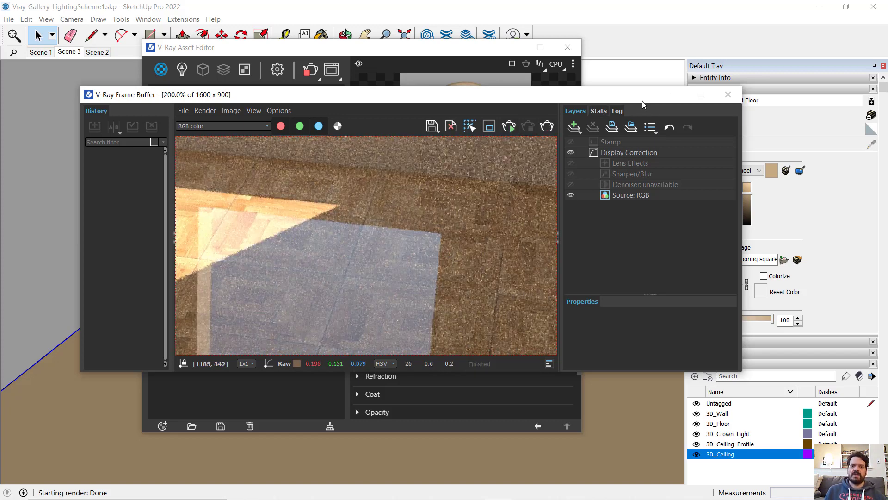
click(674, 95)
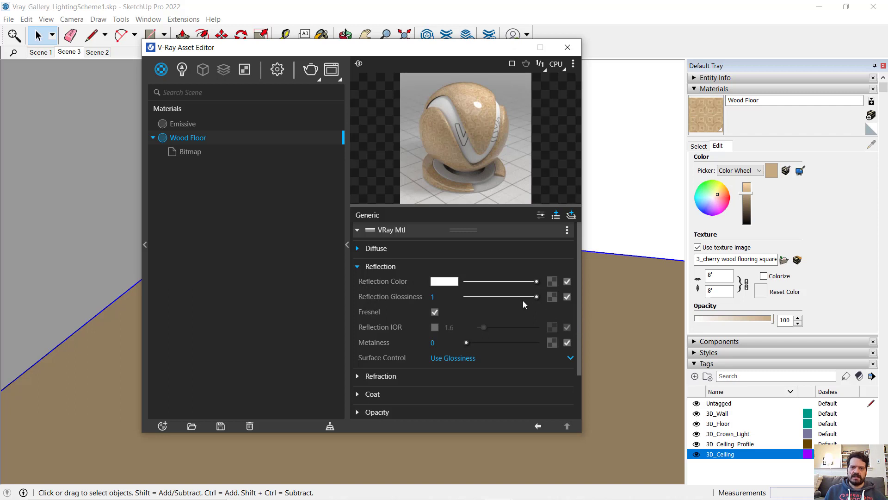
Lower the Wood Floor's reflection glossiness slightly and render the scene to examine the window's reflection on the floor
drag(537, 297, 523, 297)
click(311, 69)
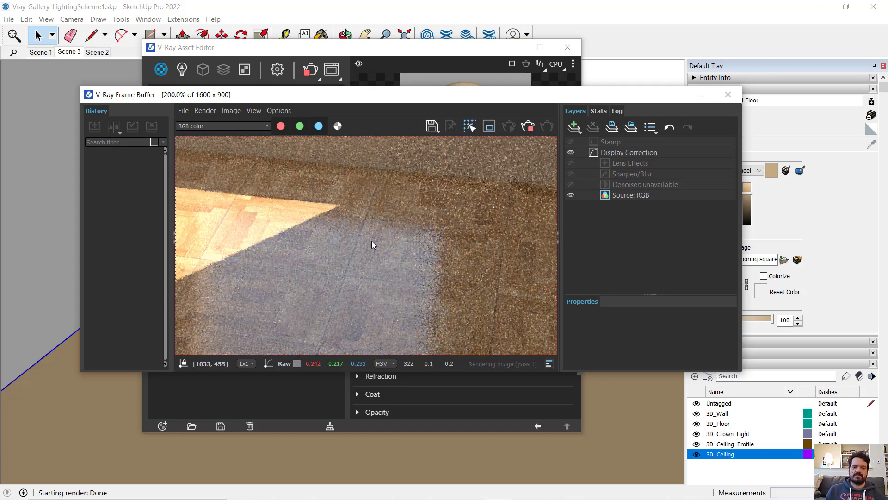
scroll(364, 245, up, 1)
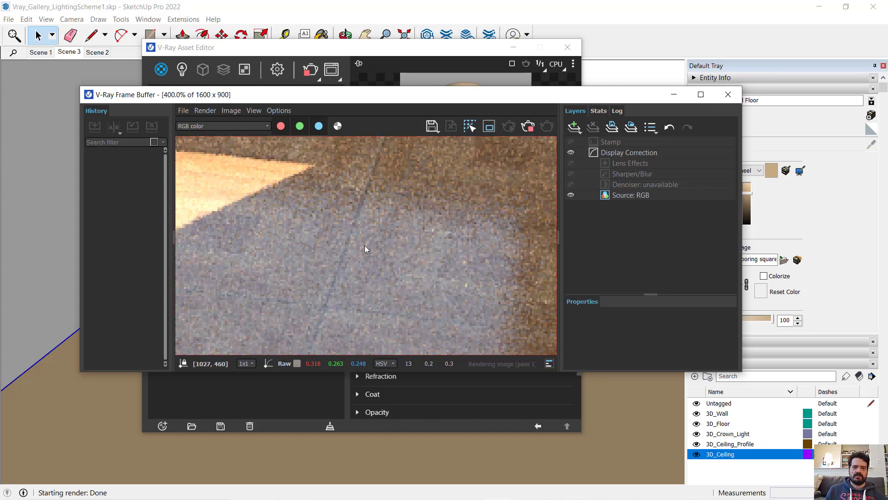
middle_drag(381, 258, 372, 238)
scroll(372, 238, down, 2)
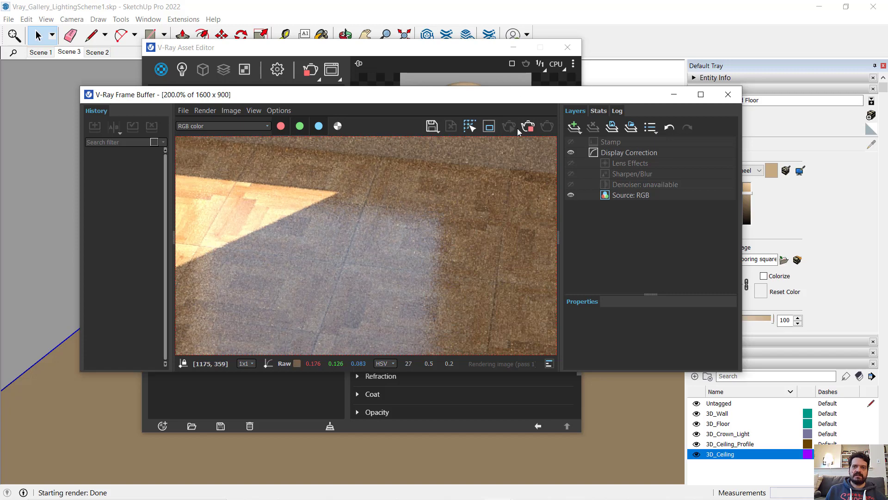
middle_drag(391, 207, 387, 232)
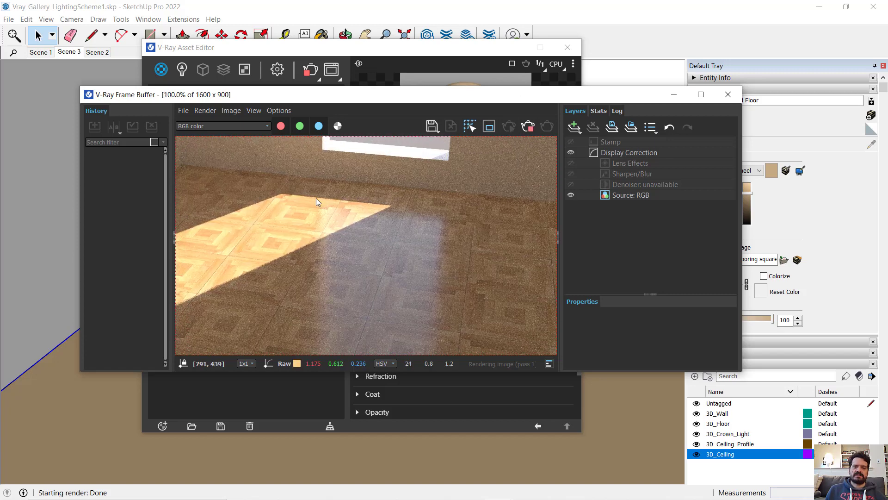
Stop the current render and render only a region about 565 × 332 pixels around the window's reflection on the floor
click(528, 127)
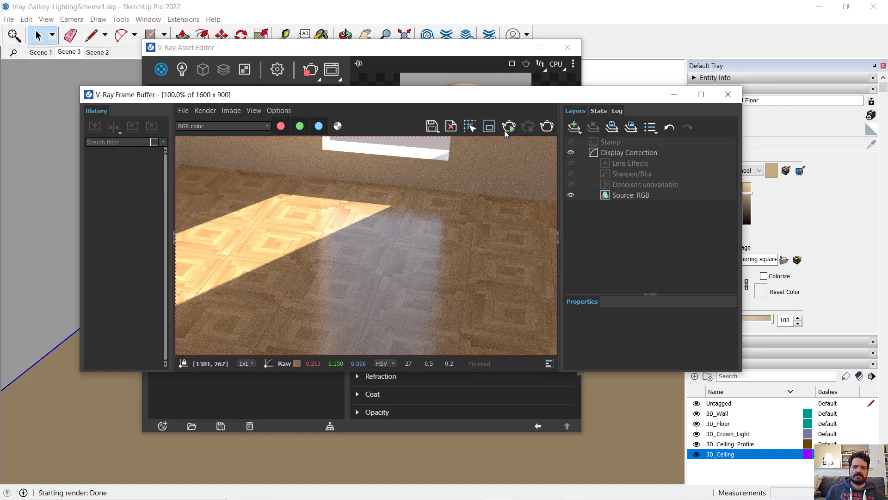
click(487, 128)
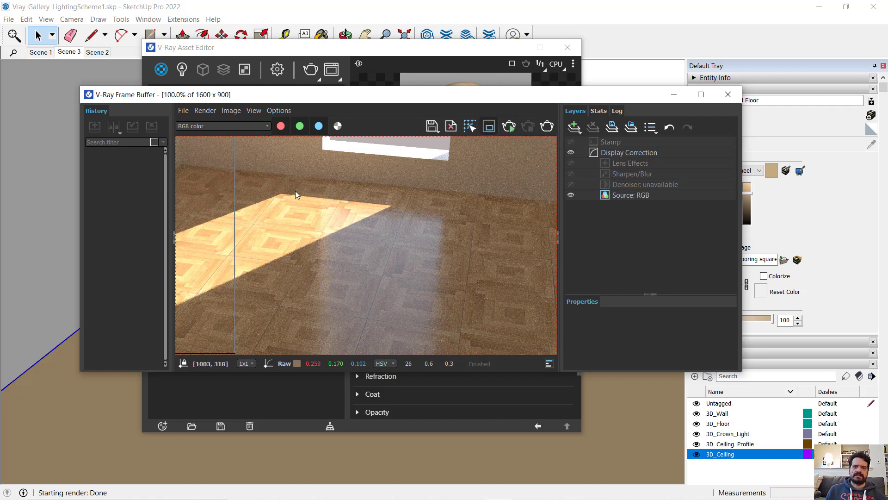
drag(256, 154, 513, 301)
click(547, 126)
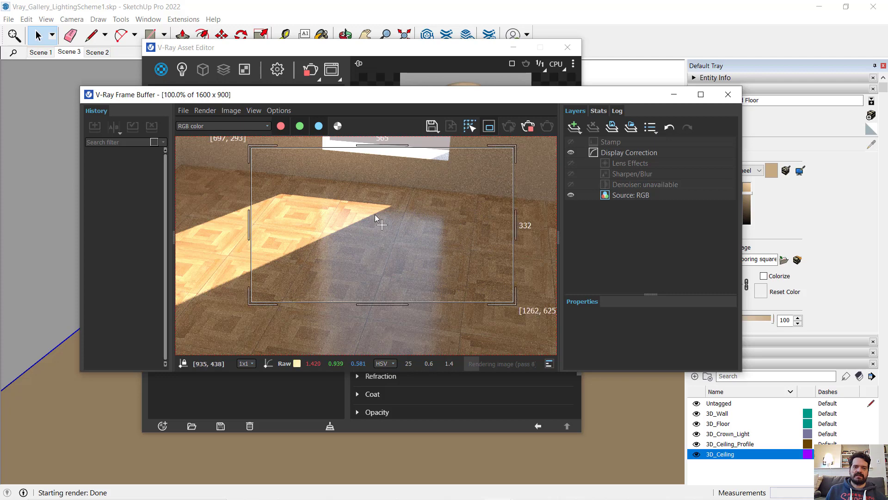
Examine the region render up close, checking the floor's surface detail and plank joints within the window's reflection
scroll(378, 228, up, 4)
scroll(366, 257, down, 2)
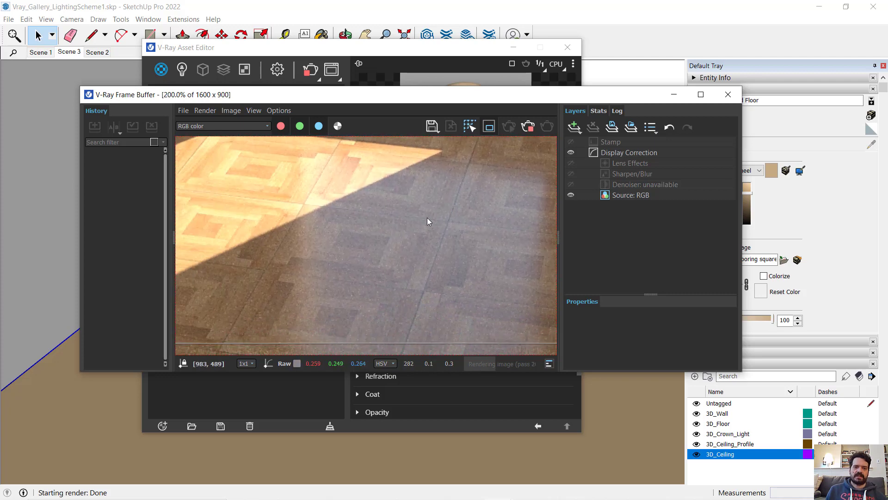
scroll(319, 271, down, 2)
scroll(400, 257, up, 2)
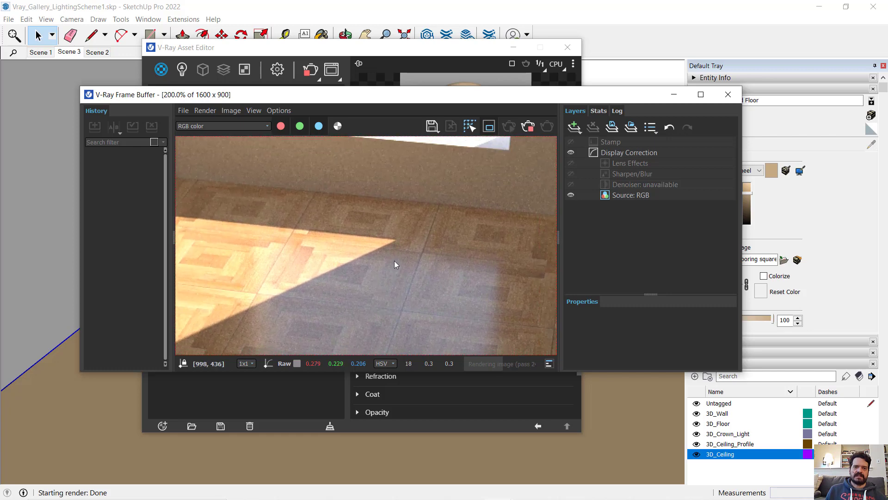
middle_drag(393, 260, 389, 225)
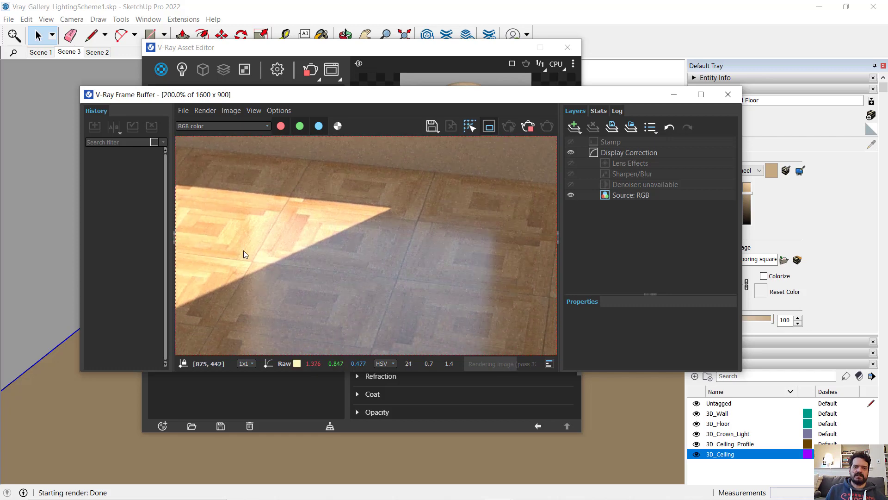
scroll(426, 237, up, 2)
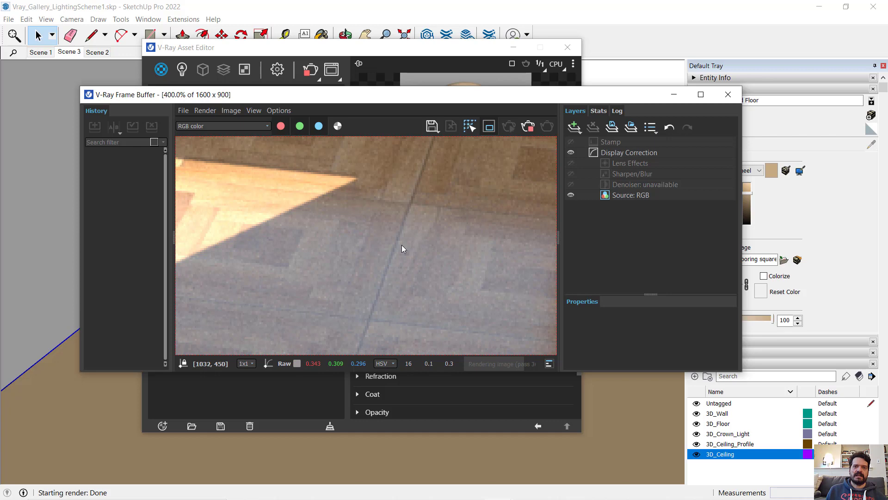
middle_drag(376, 258, 436, 266)
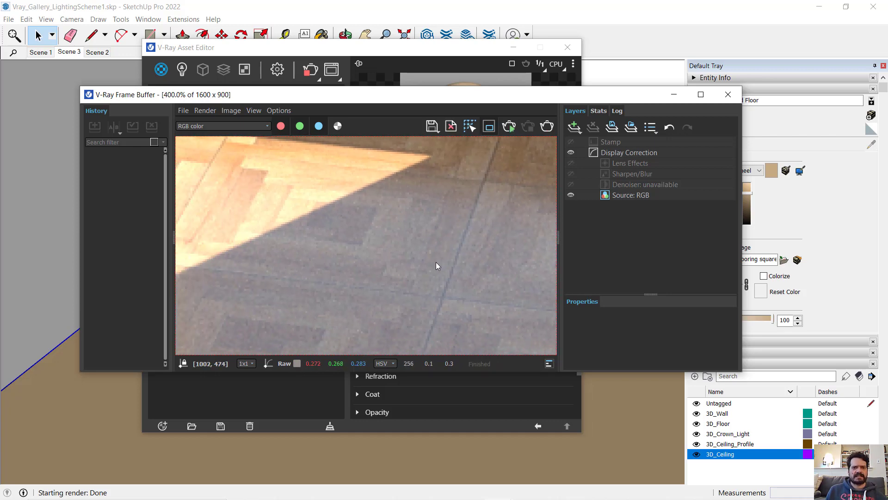
middle_drag(243, 199, 460, 216)
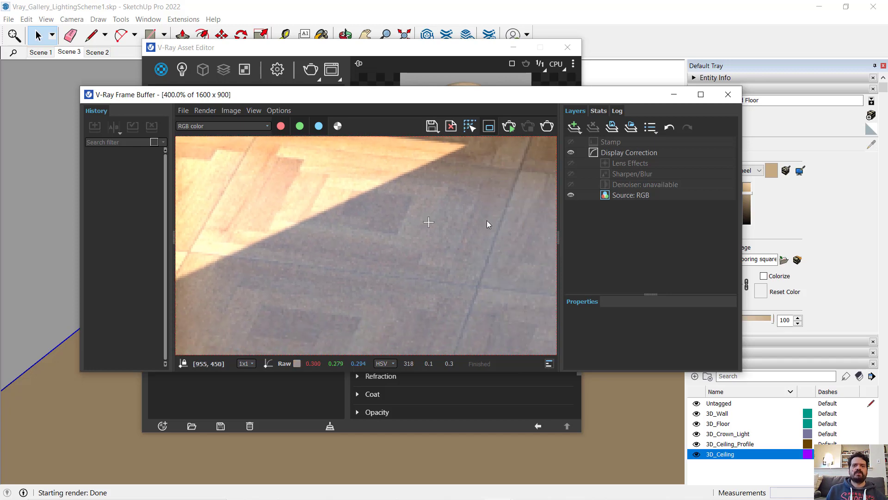
Load 3_cherry wood flooring square texture-seamless_Roughness.jpg as a bitmap in the Wood Floor material's bump map slot
click(375, 60)
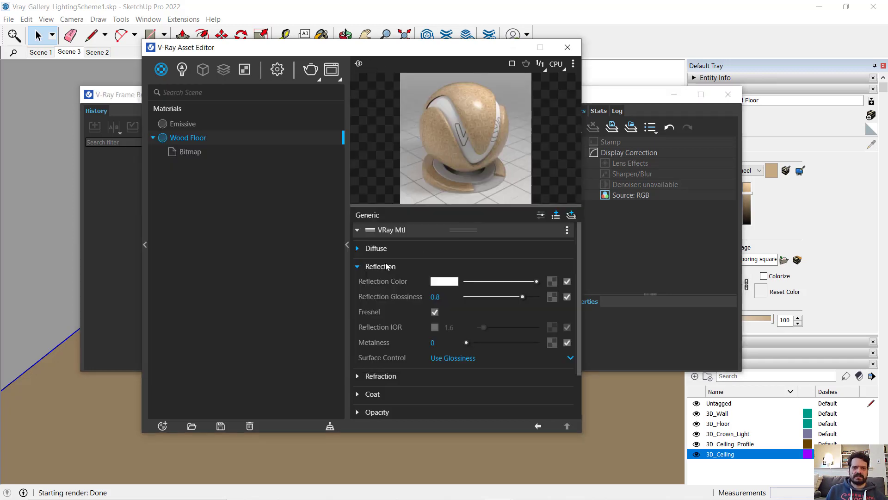
click(355, 267)
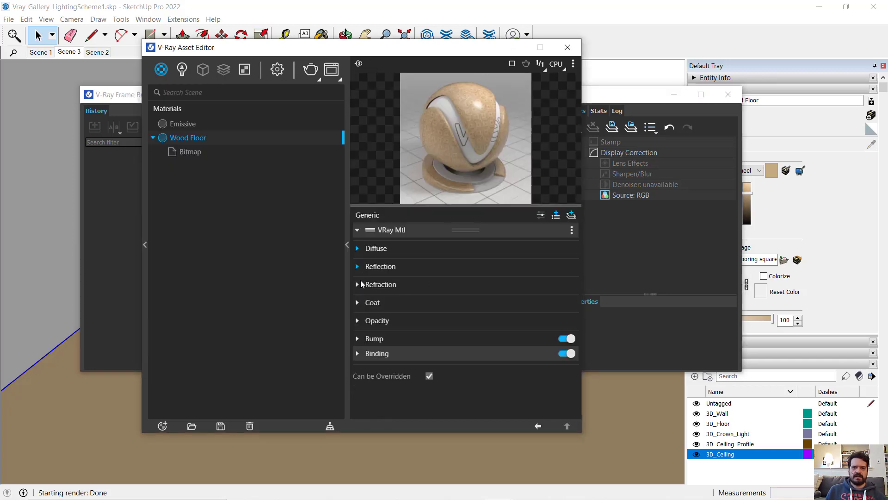
click(357, 340)
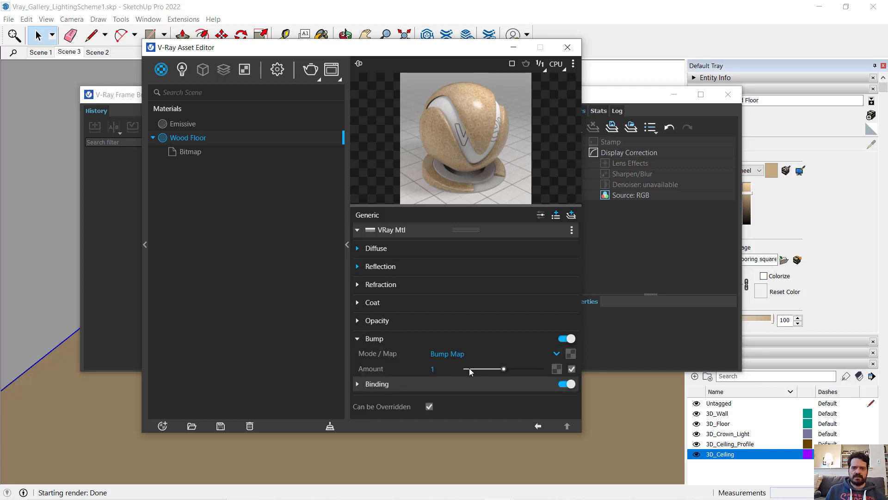
click(572, 355)
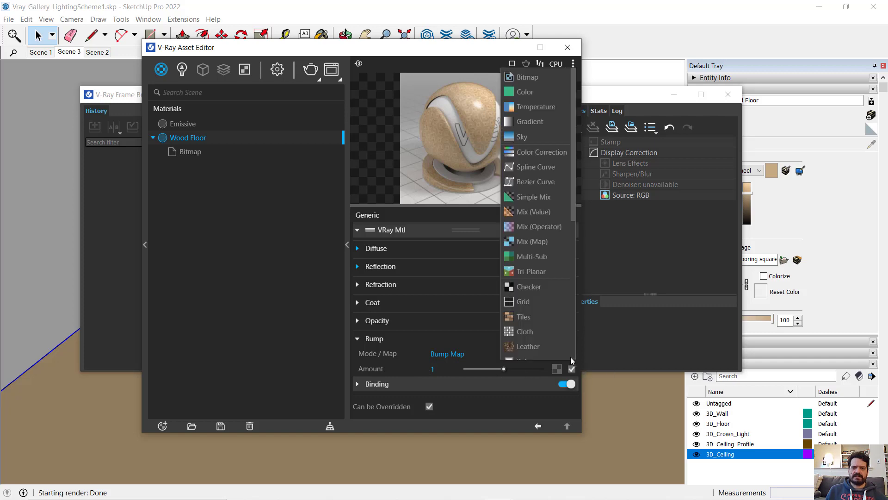
click(531, 78)
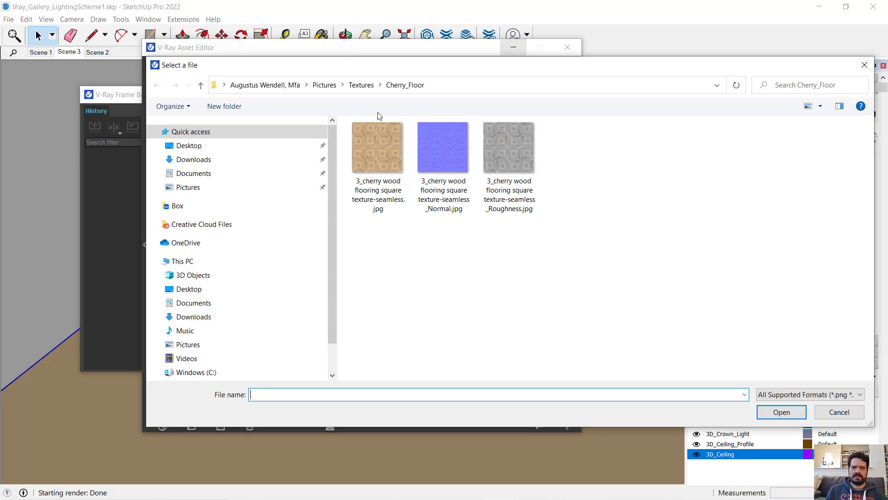
click(513, 152)
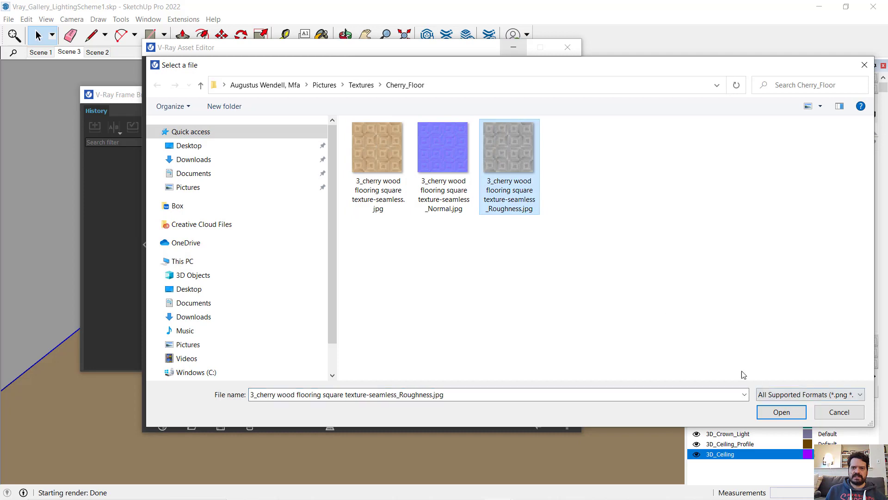
double_click(526, 170)
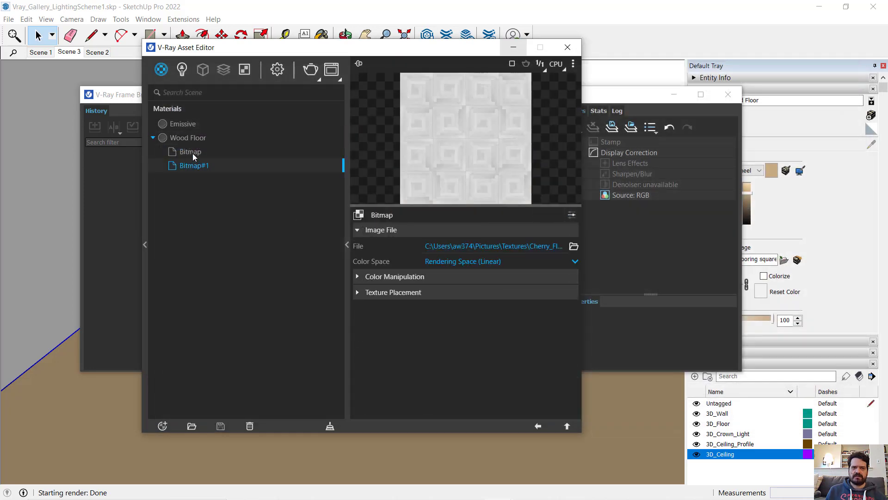
Set the Wood Floor material's bump amount to 0.1
click(187, 137)
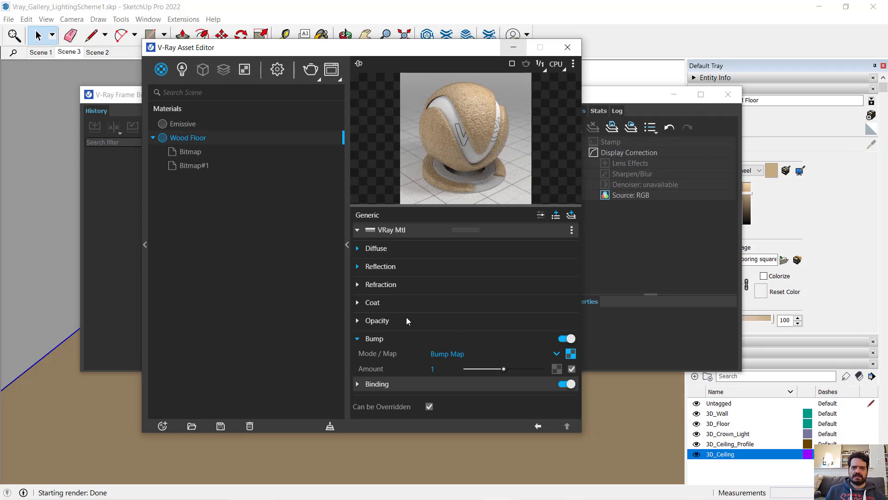
double_click(439, 368)
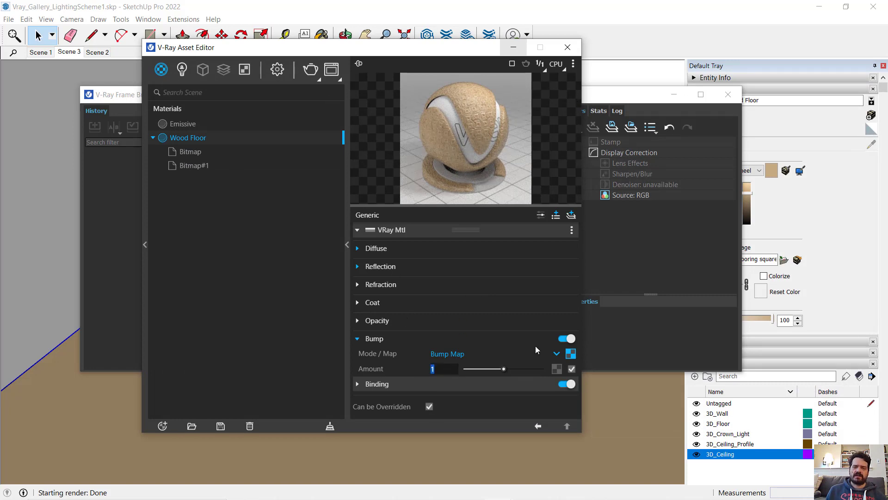
text(.1)
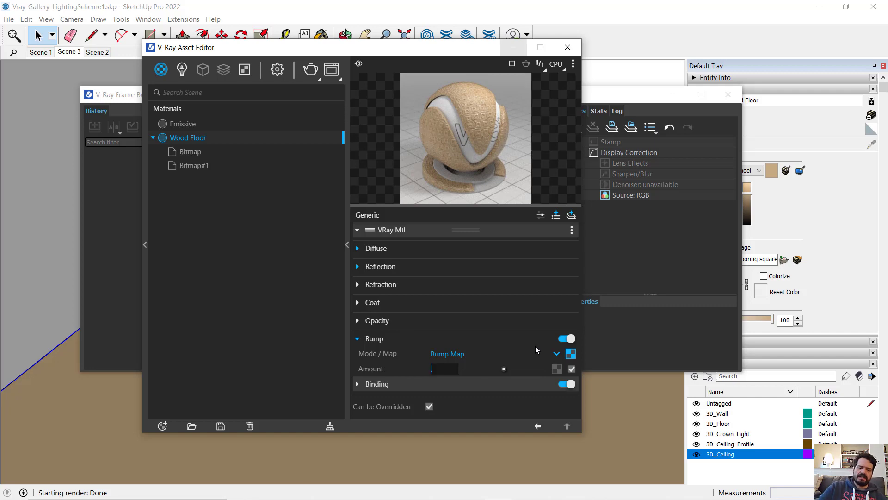
key(Return)
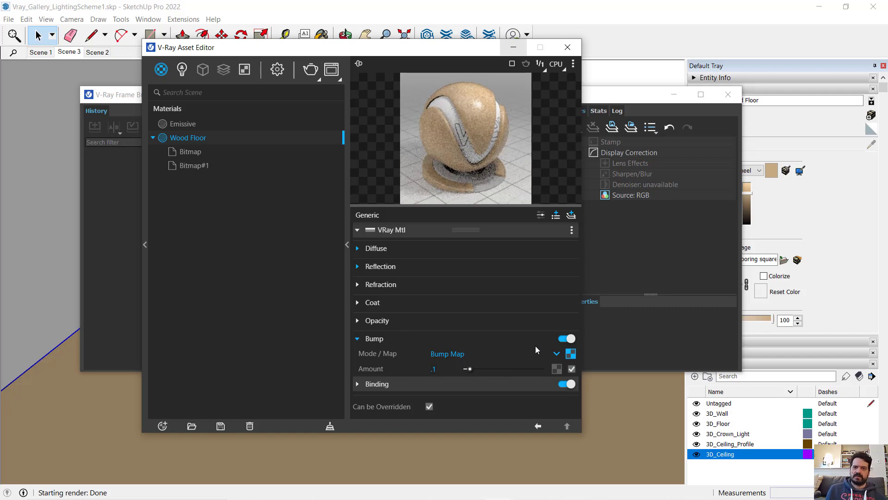
Render the region again and examine the bump effect on the floor's planks and joints up close
click(310, 69)
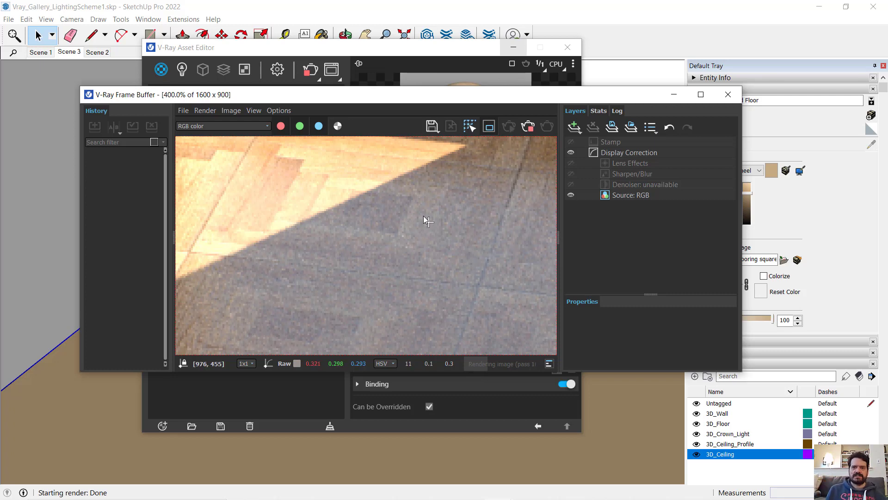
scroll(312, 214, down, 2)
scroll(416, 240, up, 2)
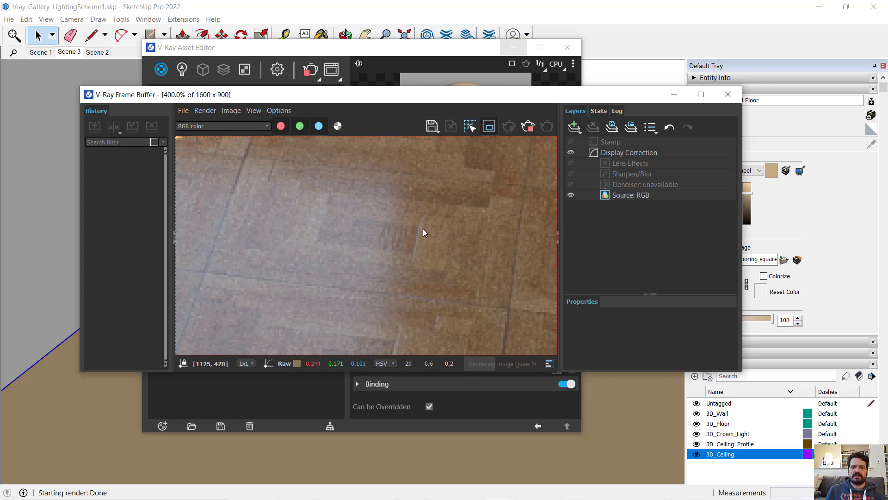
middle_drag(395, 229, 379, 205)
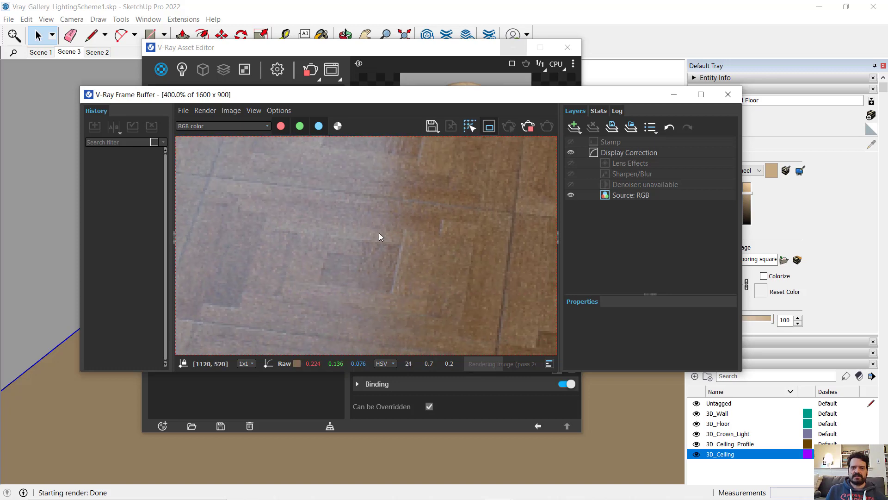
middle_drag(277, 273, 313, 277)
scroll(313, 278, down, 2)
scroll(481, 255, up, 2)
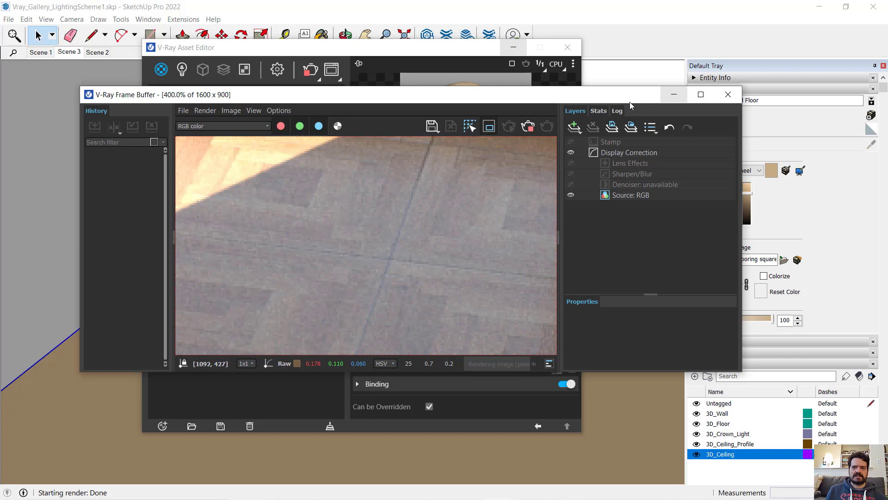
Set the Wood Floor's bump amount to 0.2 and render the region again
click(381, 59)
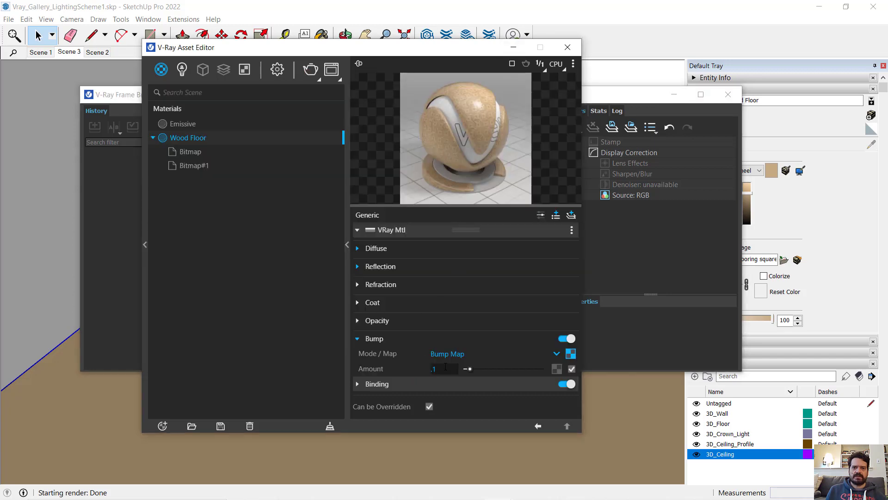
text(2)
key(Return)
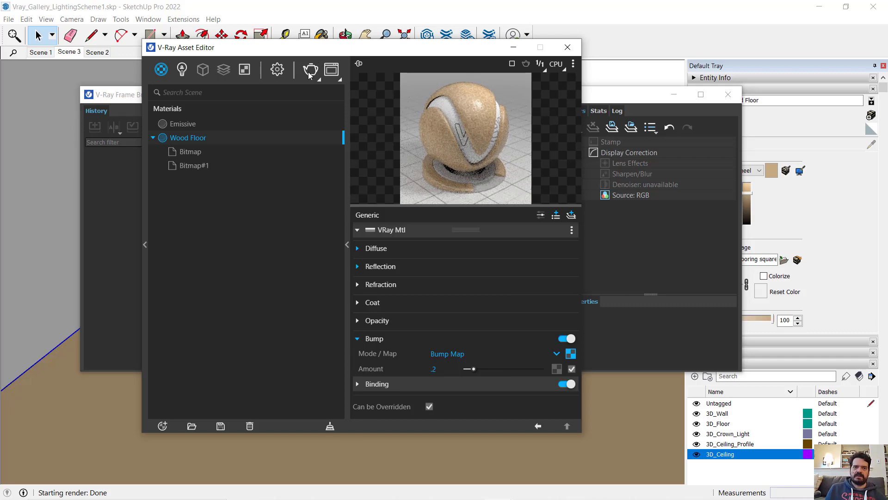
click(311, 70)
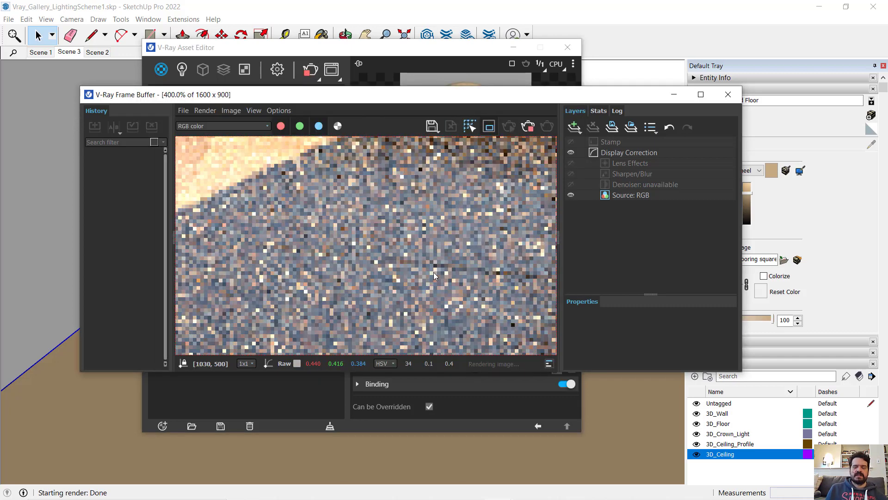
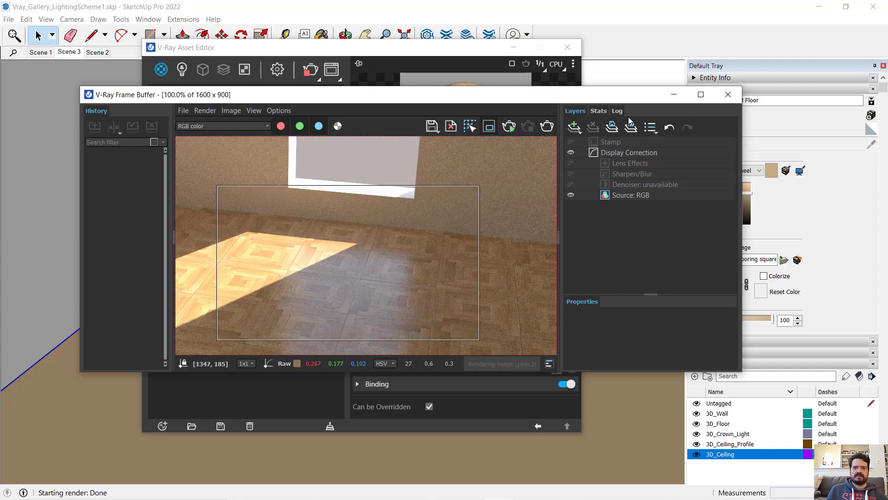
Close the frame buffer, collapse the material settings and switch the model view to Scene 1
click(728, 94)
click(777, 370)
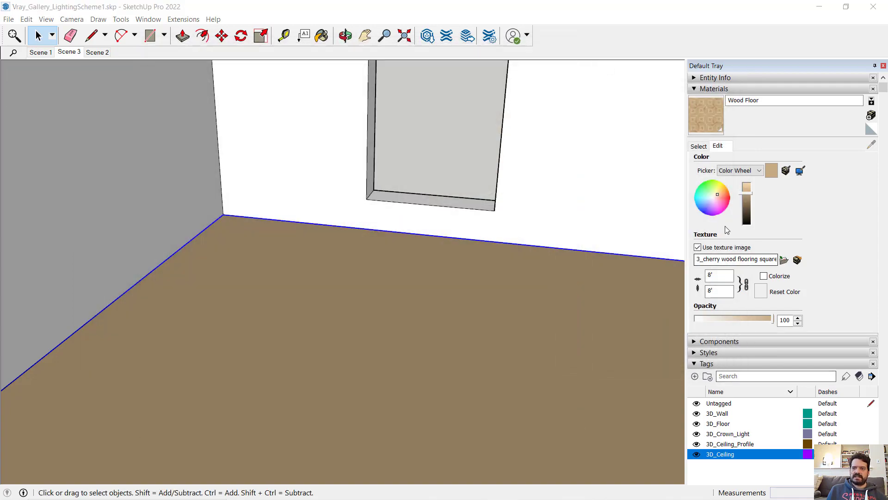
click(697, 90)
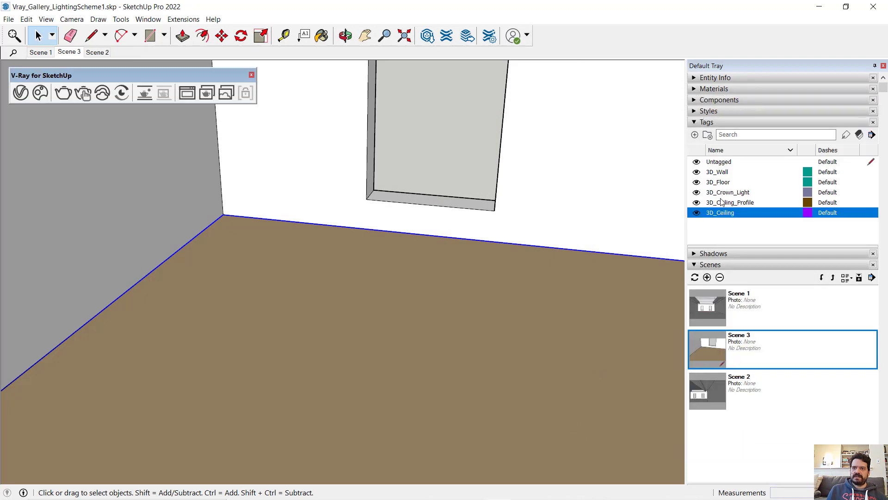
click(753, 391)
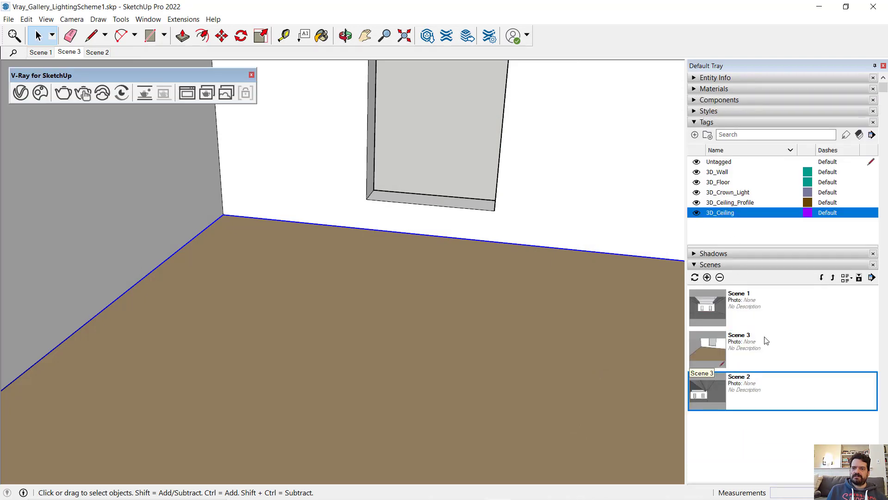
double_click(755, 314)
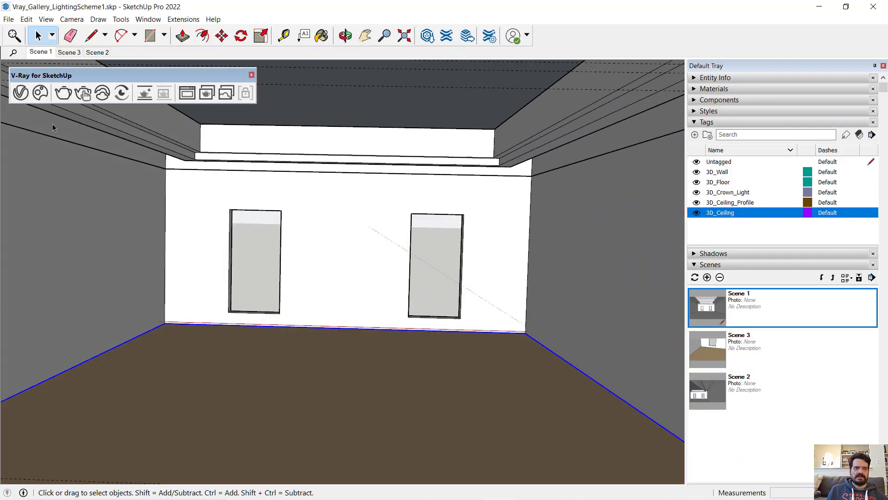
Reopen the frame buffer, turn off region rendering and start a full-frame render of Scene 1
click(187, 93)
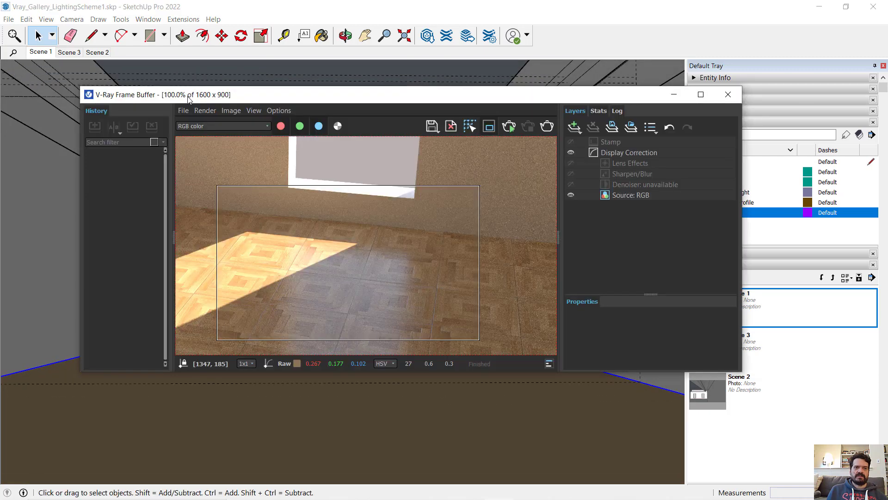
click(489, 126)
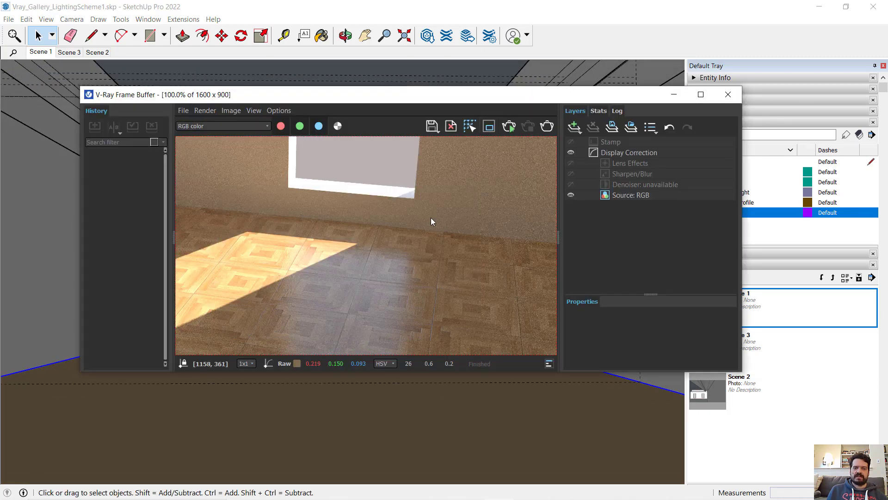
click(547, 126)
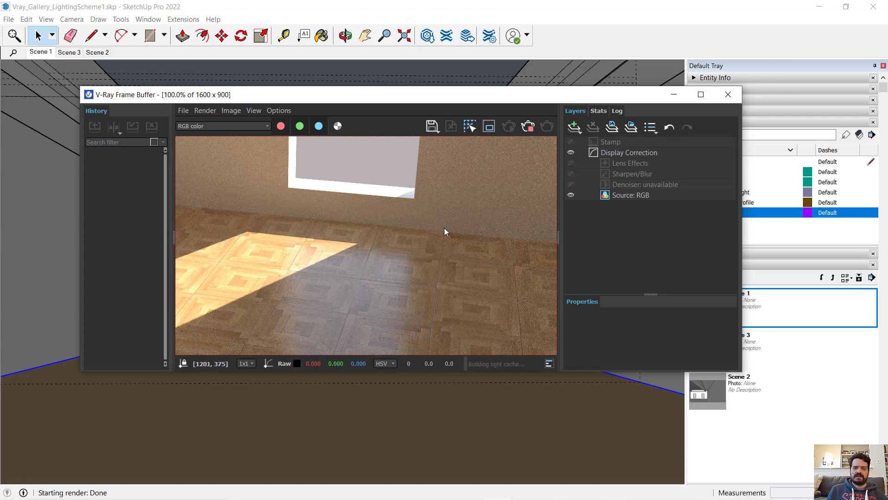
Maximize the frame buffer and examine the window reflections and sunlight patches on the floor in the Scene 1 render
click(701, 95)
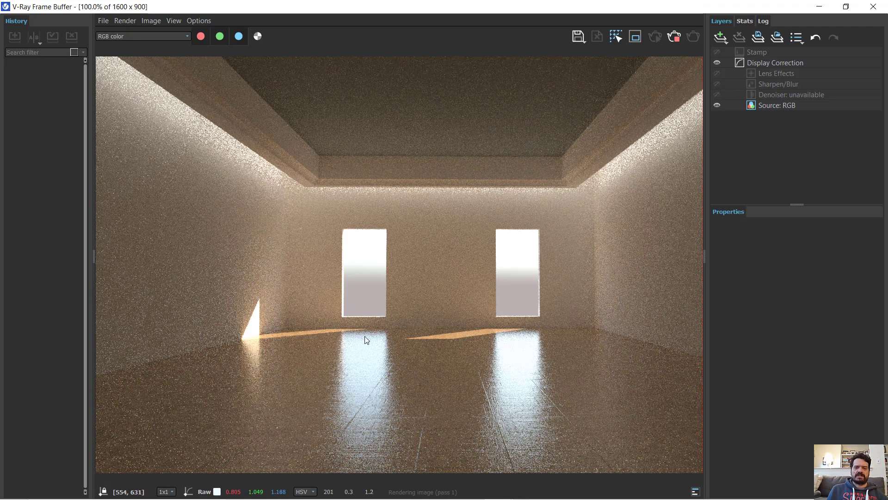
scroll(529, 373, up, 4)
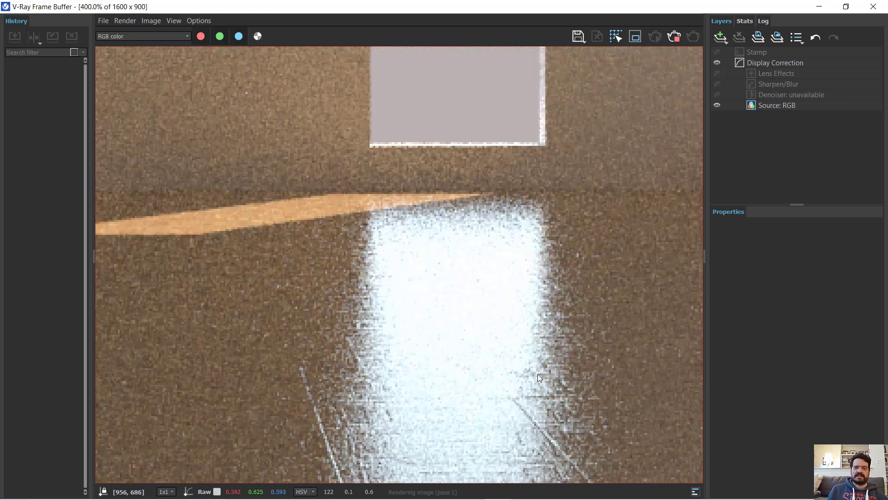
scroll(487, 318, down, 3)
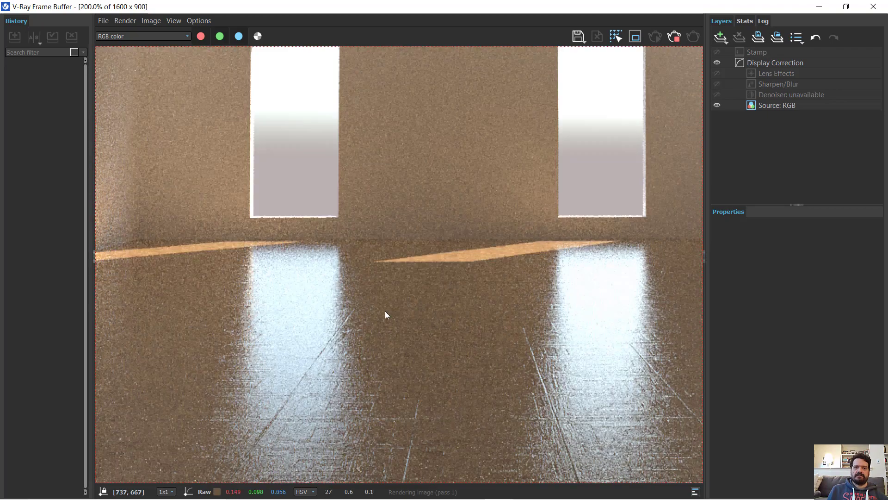
middle_drag(385, 310, 481, 311)
middle_drag(356, 360, 570, 307)
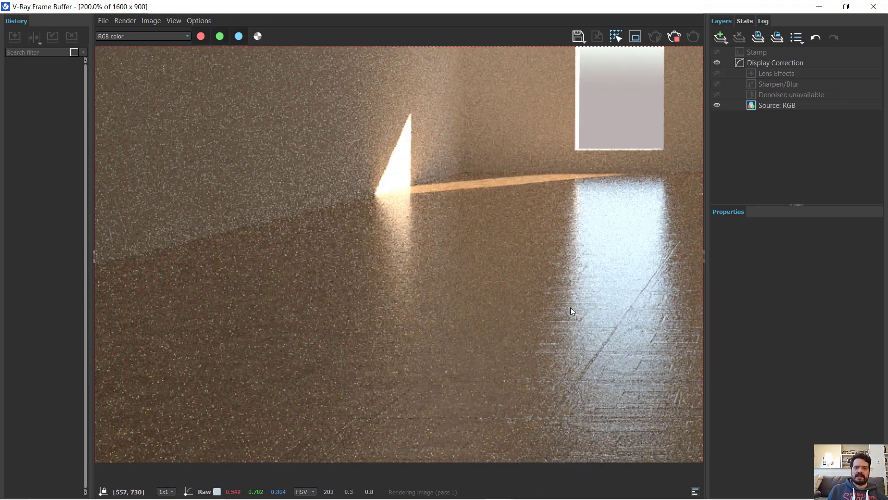
middle_drag(509, 211, 235, 337)
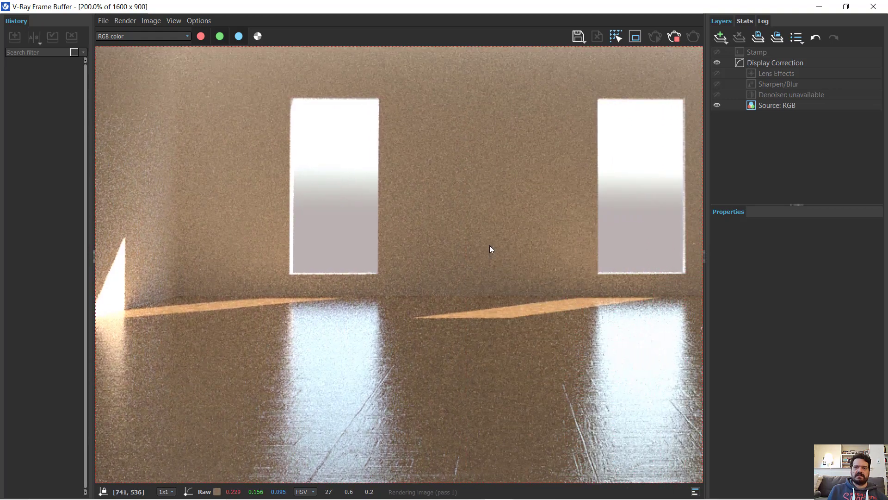
middle_drag(410, 295, 491, 339)
Stop the full-frame render and render a region of about 980 x 186 pixels across the far end of the floor
click(673, 37)
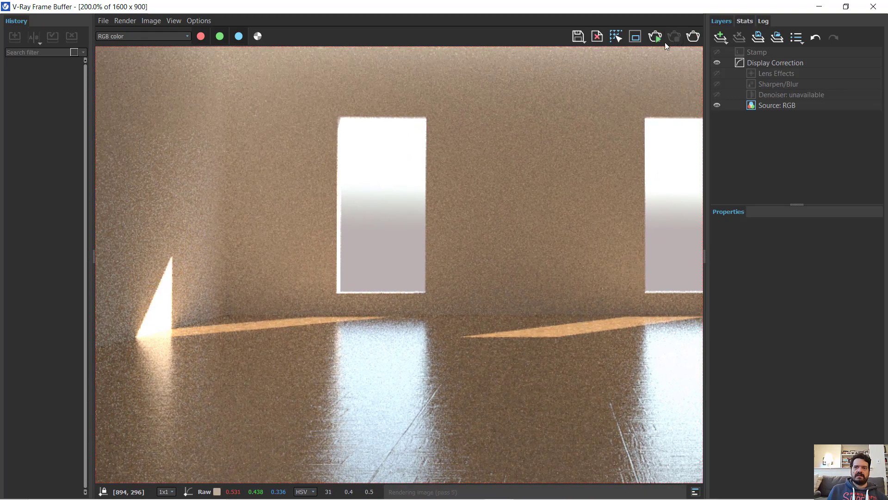
click(635, 37)
scroll(455, 266, down, 2)
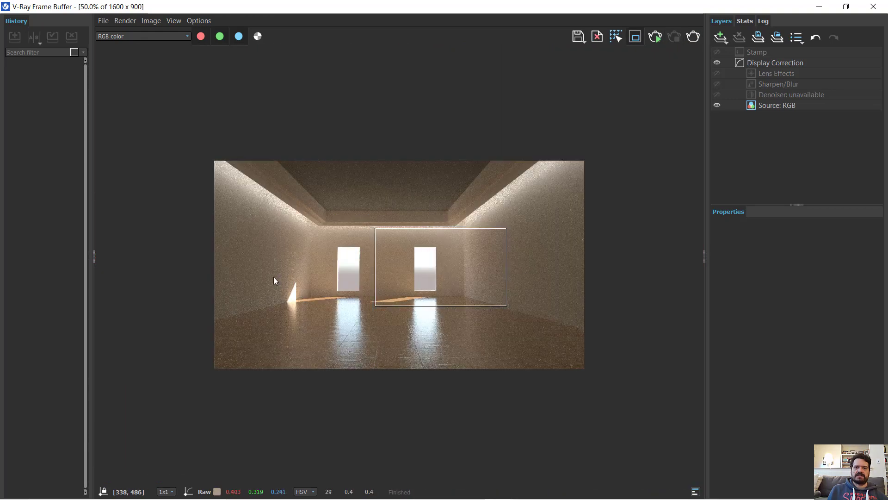
drag(273, 277, 500, 319)
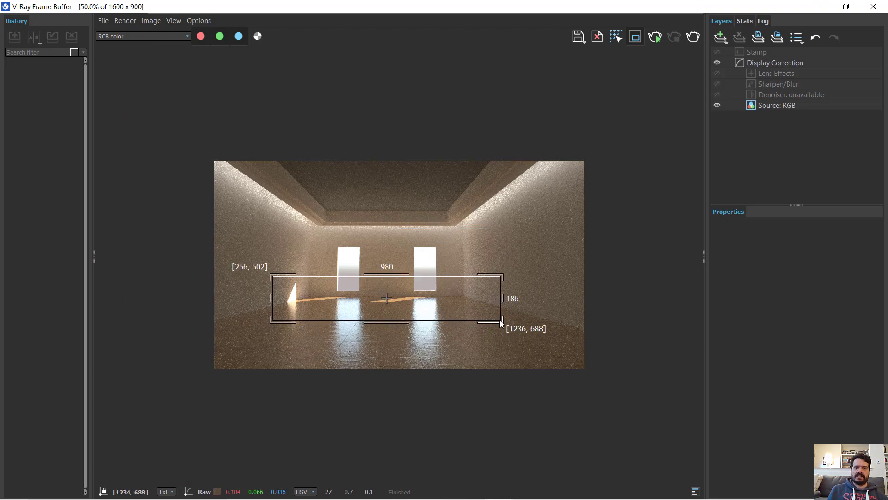
click(694, 37)
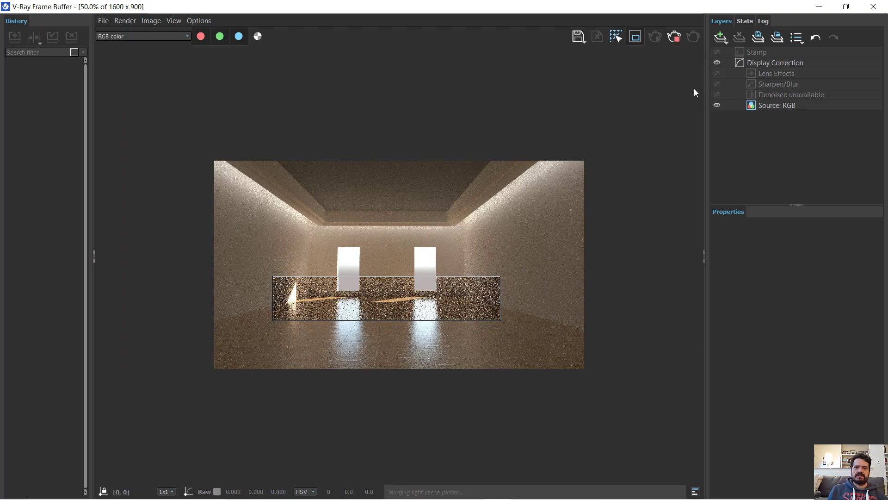
Examine the region render up close, comparing the floor reflections and sunlight patches below both windows
double_click(273, 315)
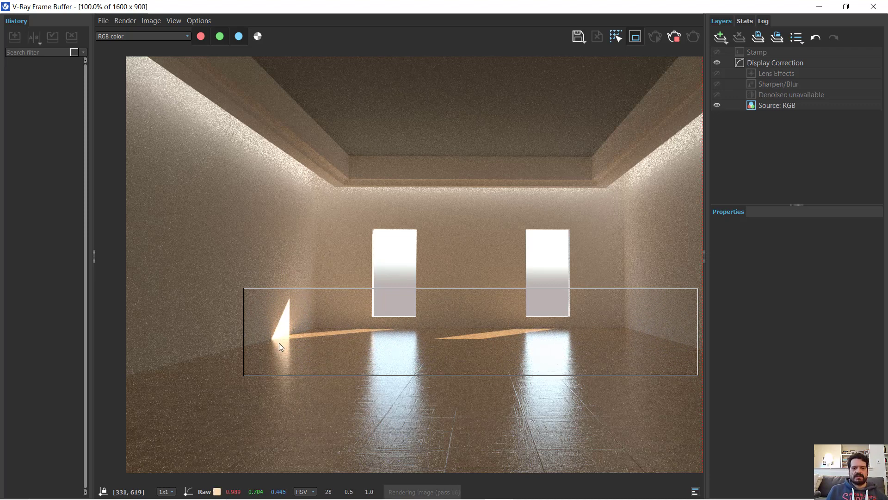
scroll(313, 351, up, 2)
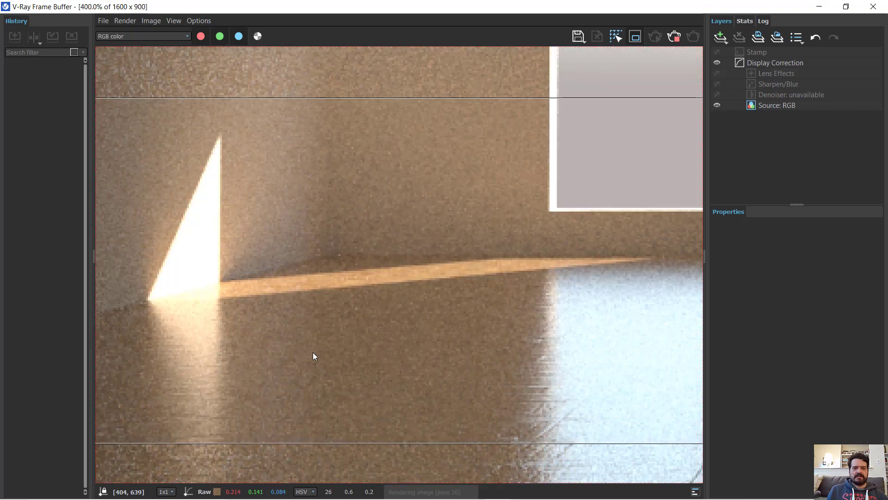
middle_drag(437, 329, 333, 345)
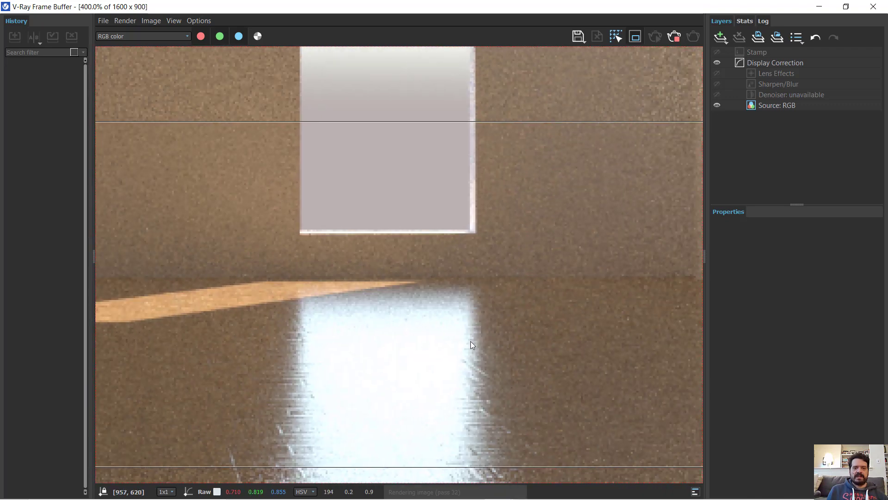
middle_drag(470, 340, 472, 313)
scroll(471, 313, down, 1)
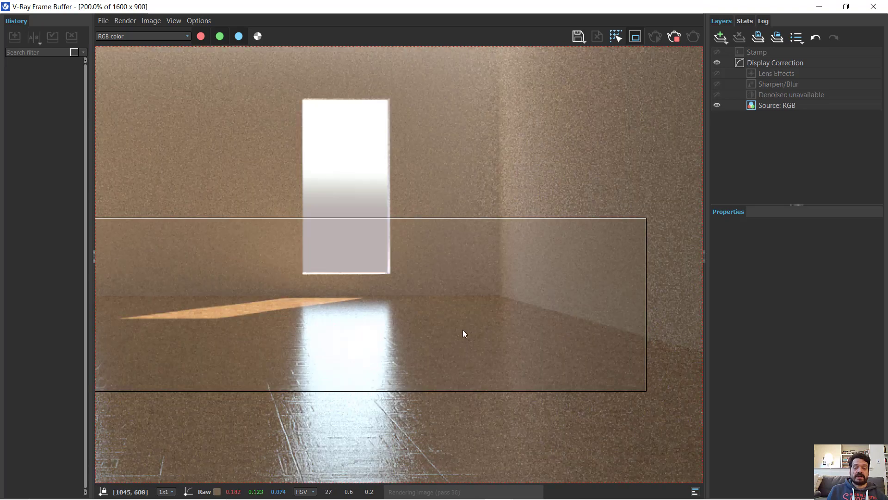
middle_drag(437, 341, 468, 334)
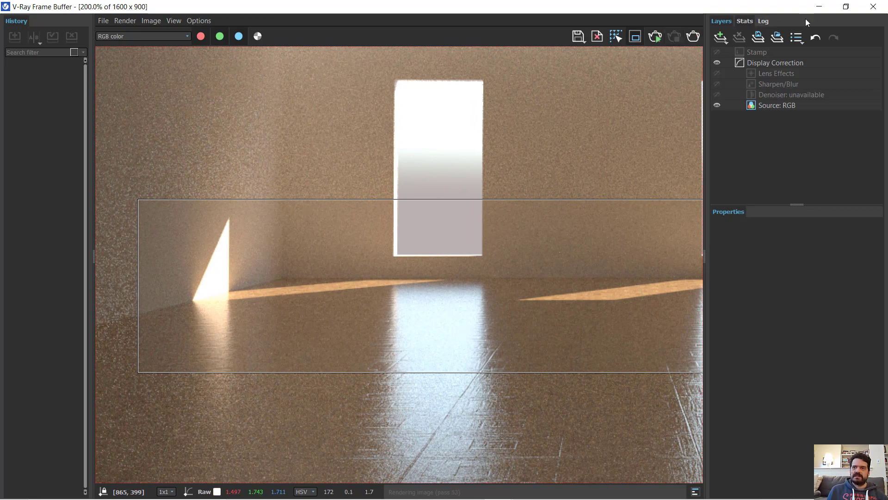
Close the frame buffer, move the model view in close to the floor corner beside one window, and render the region again
click(873, 7)
scroll(261, 325, up, 5)
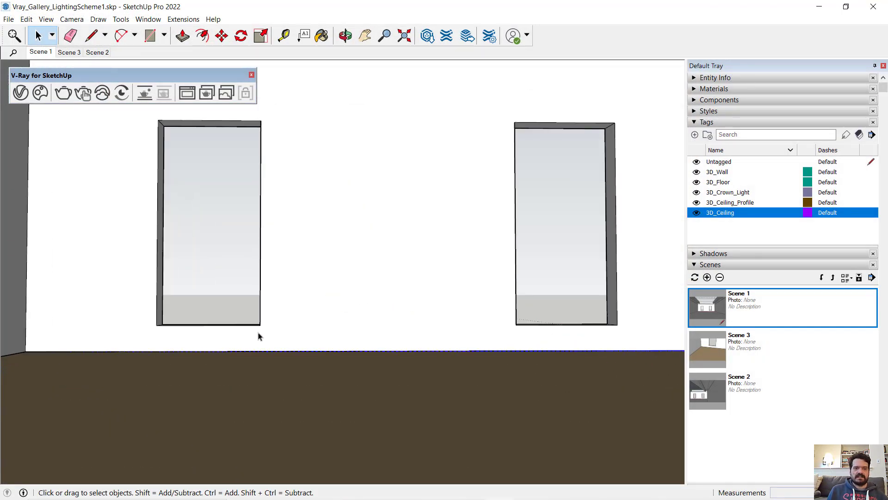
mouse_move(258, 334)
middle_down()
mouse_move(386, 292)
mouse_move(340, 324)
mouse_move(292, 341)
mouse_move(480, 287)
mouse_move(339, 293)
mouse_move(237, 283)
mouse_move(297, 288)
mouse_move(310, 275)
mouse_move(487, 283)
mouse_move(531, 333)
mouse_move(424, 321)
mouse_move(440, 304)
mouse_move(442, 279)
middle_up()
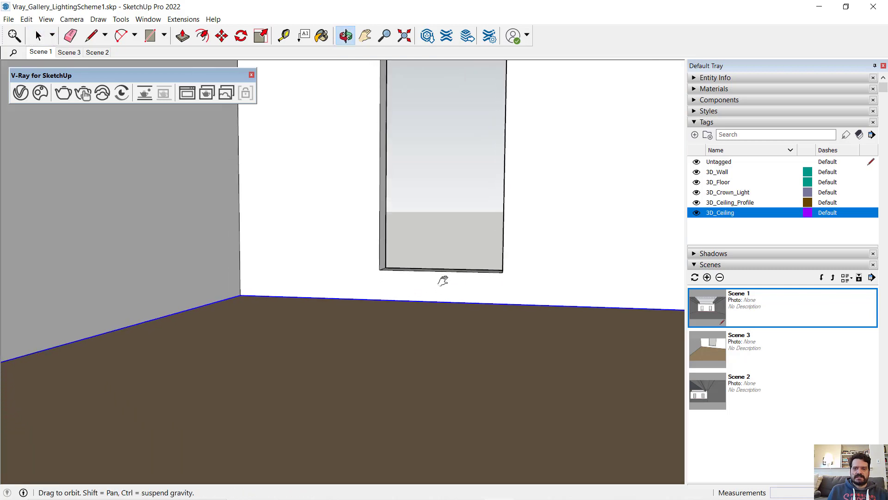
shift+middle_drag(398, 303, 406, 294)
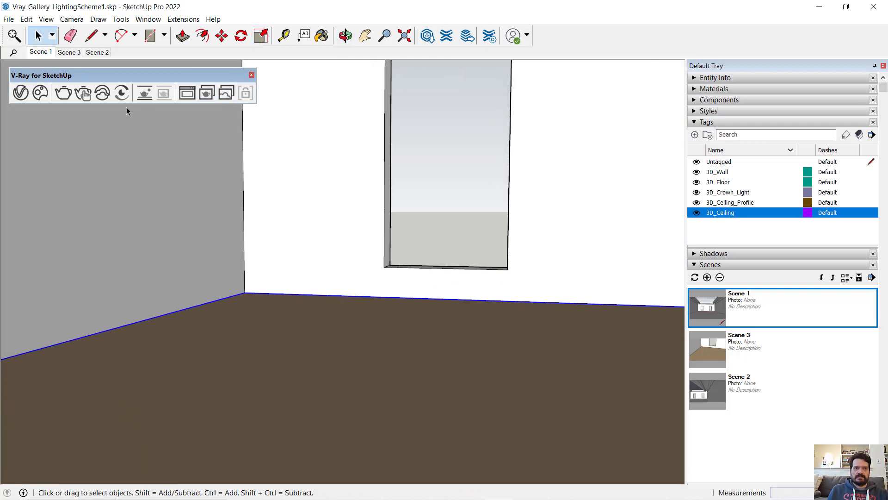
click(63, 92)
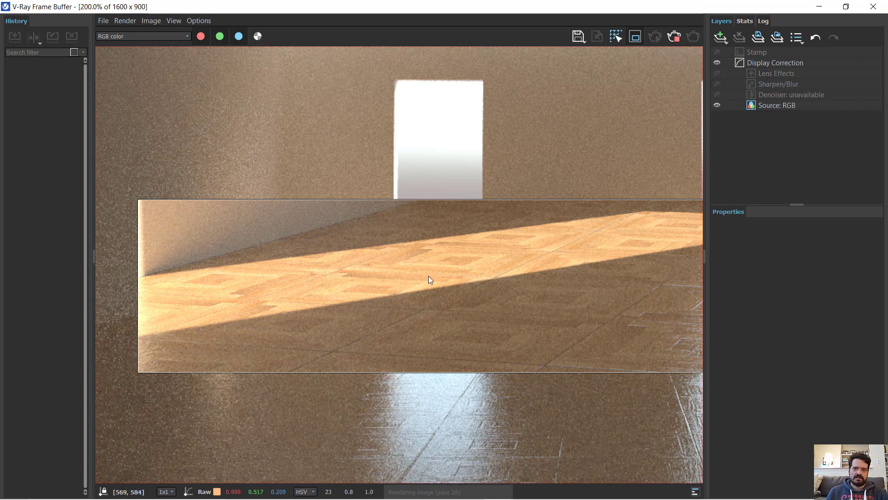
Examine the closer render of the wood floor, checking the plank pattern in the sunlight and the bumped joints in the window reflection
scroll(296, 290, up, 2)
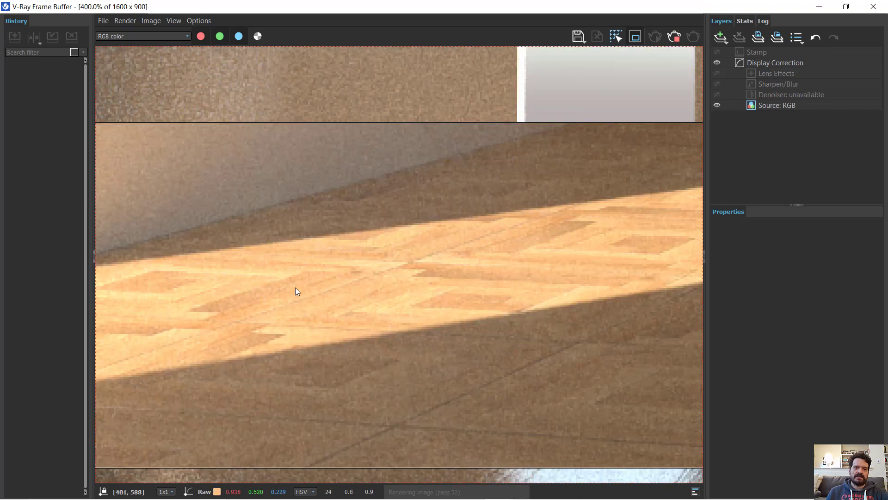
middle_drag(551, 276, 375, 302)
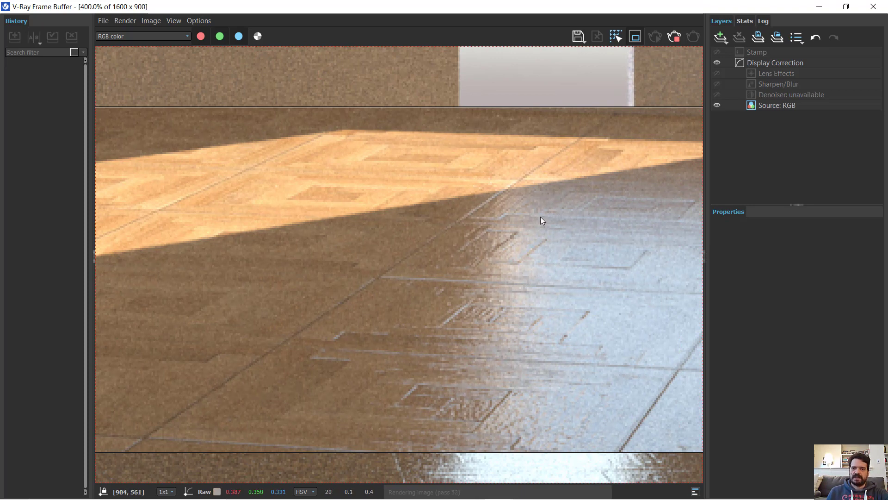
scroll(483, 326, down, 1)
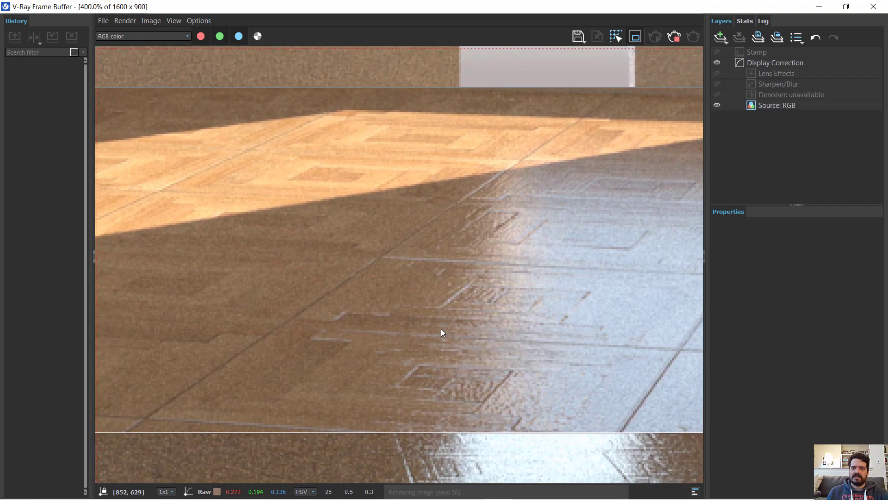
scroll(440, 329, down, 1)
middle_drag(463, 276, 580, 329)
middle_drag(521, 266, 434, 296)
scroll(402, 300, down, 3)
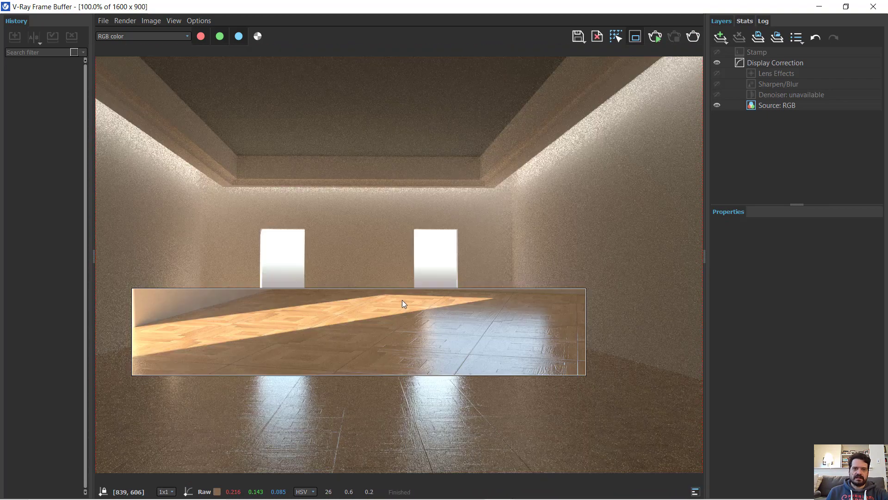
middle_drag(371, 337, 406, 350)
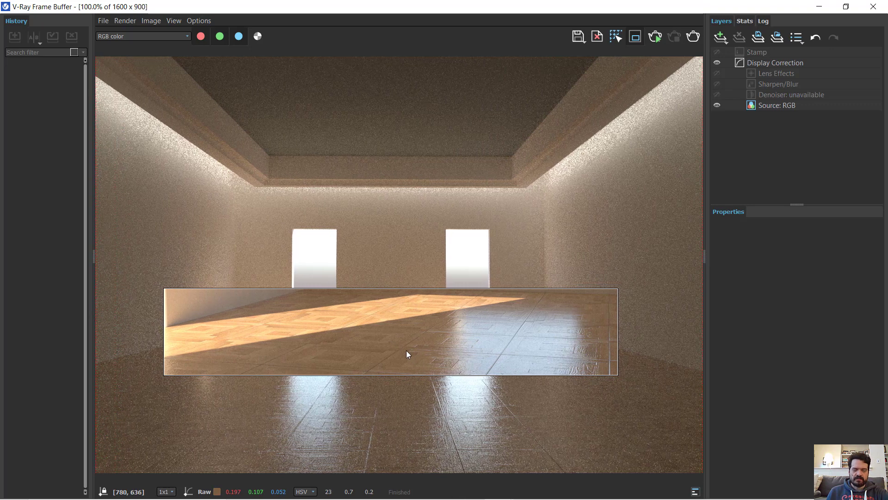